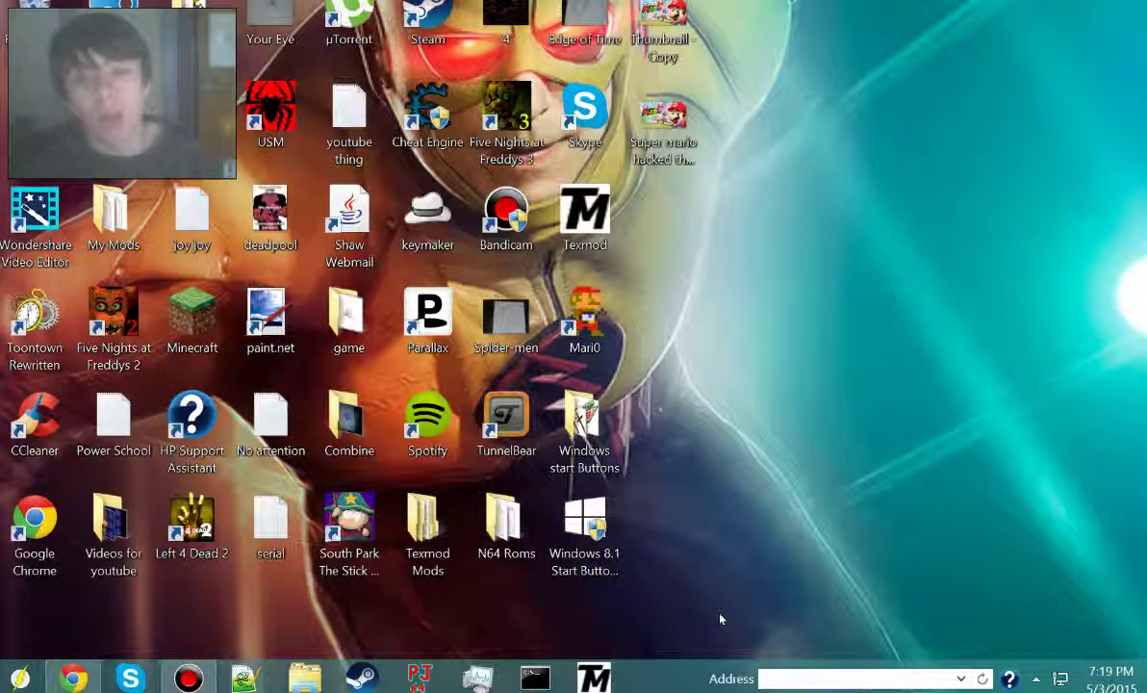
{"action": "left_click", "coordinate": [713, 529]}
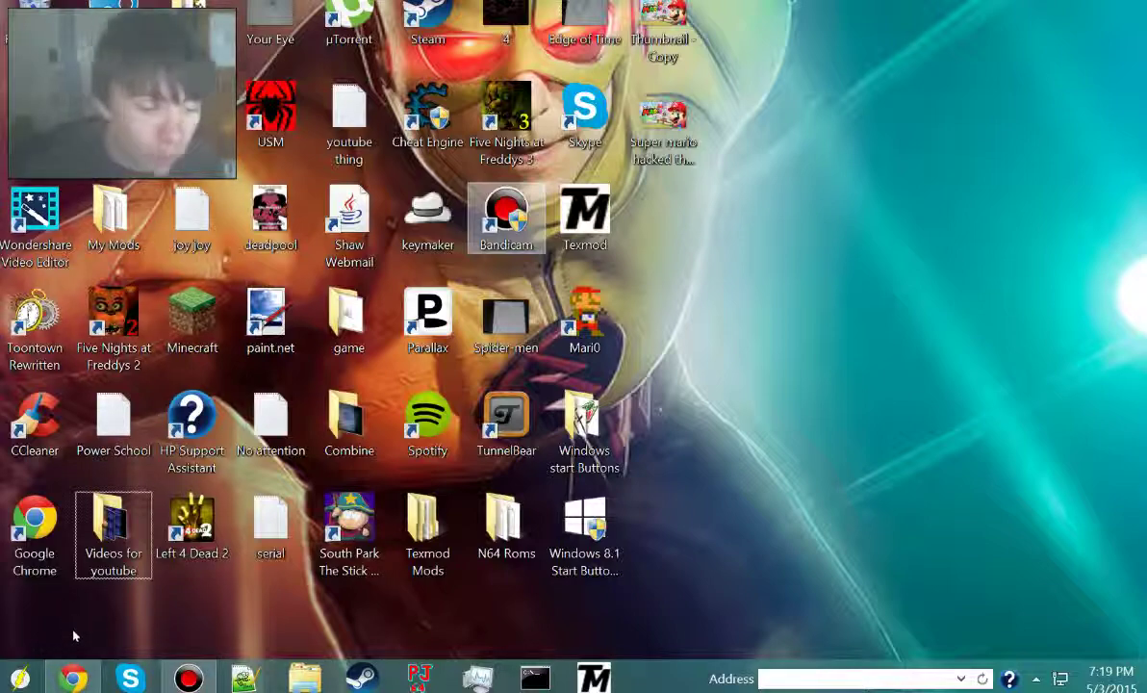
{"action": "left_click", "coordinate": [71, 678]}
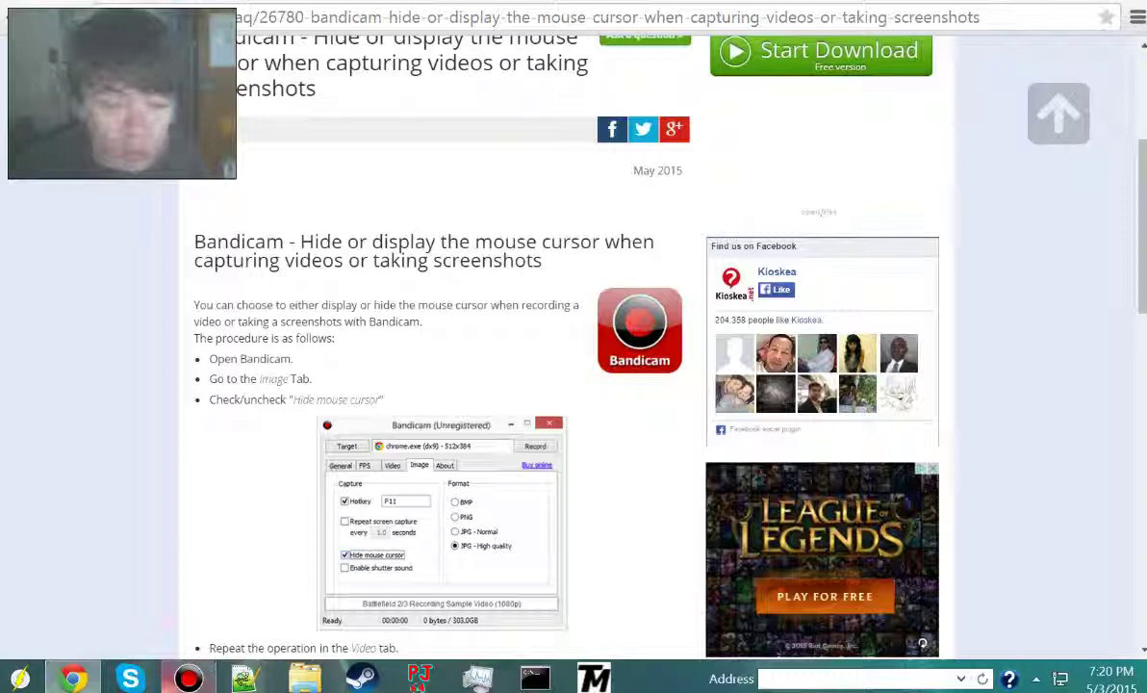
{"action": "left_click", "coordinate": [77, 679]}
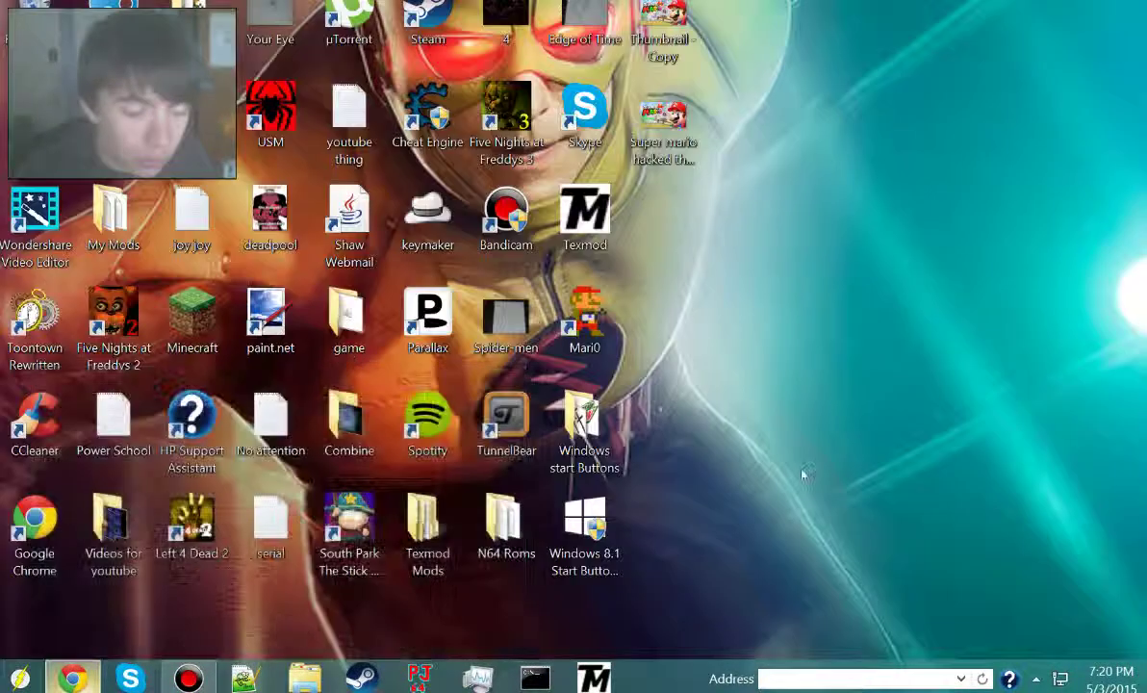
{"action": "left_click", "coordinate": [19, 678]}
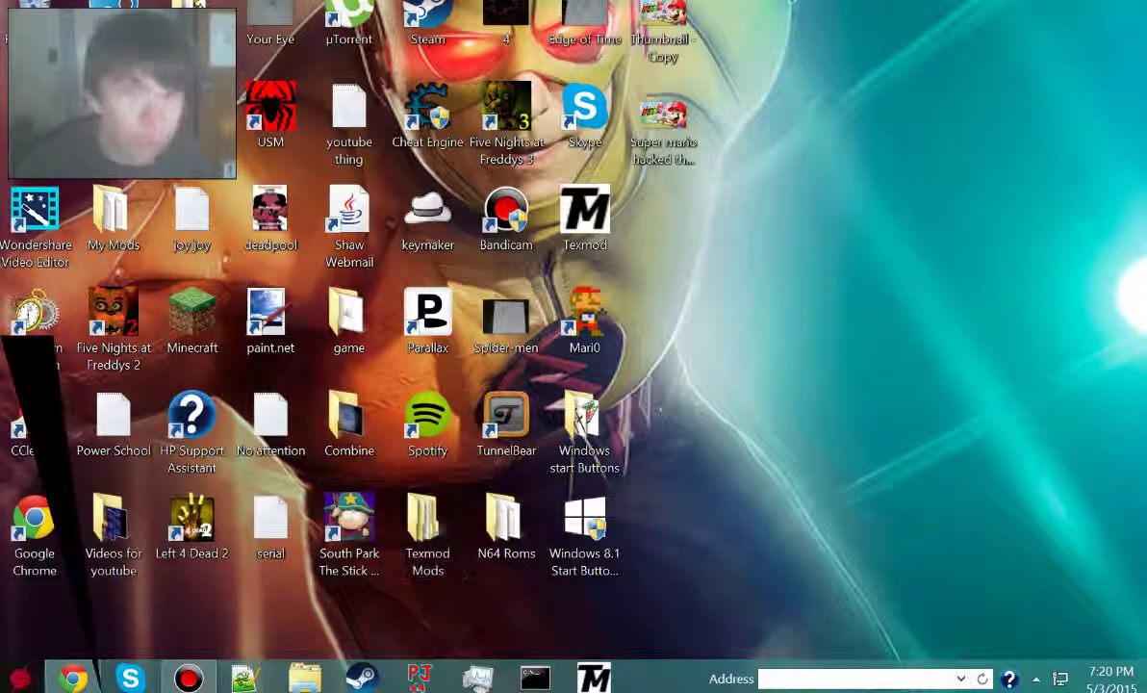
{"action": "left_click", "coordinate": [349, 227]}
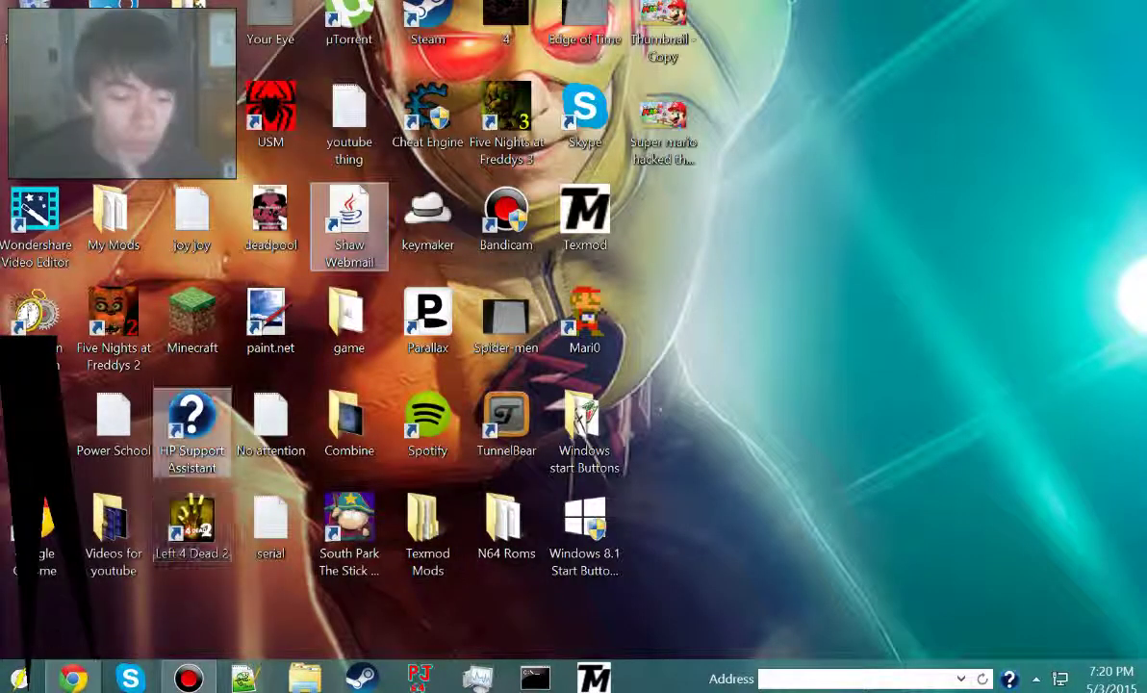
Search the computer for "documents" and open the Documents library.
{"action": "left_click", "coordinate": [17, 684]}
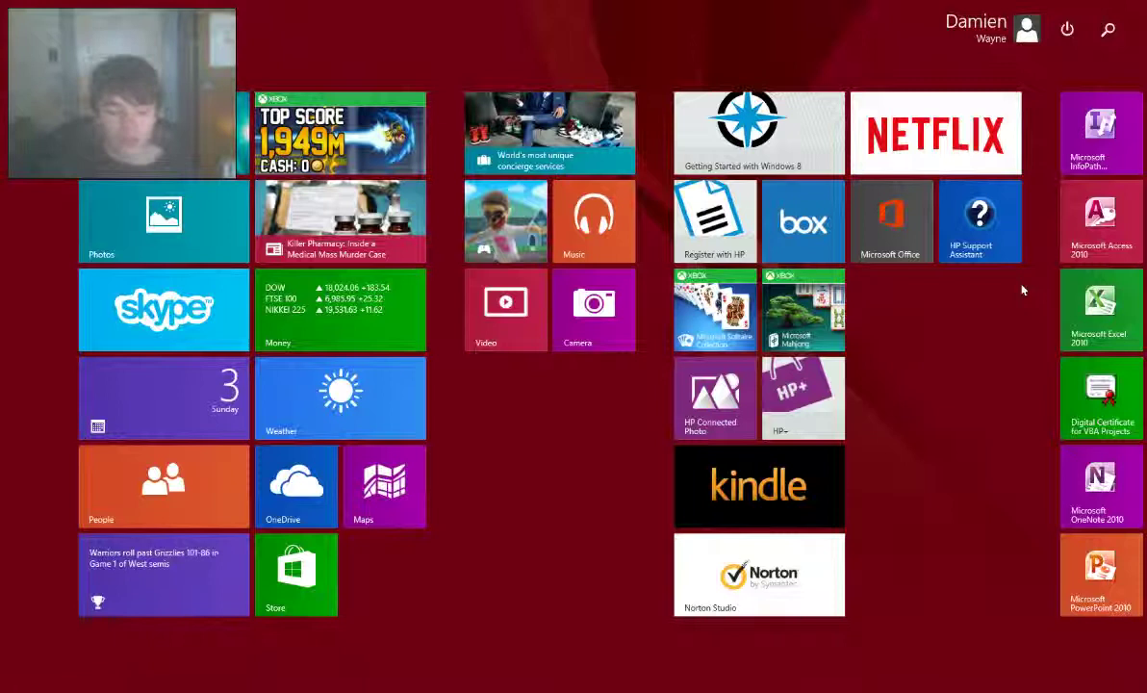
{"action": "type", "text": "do"}
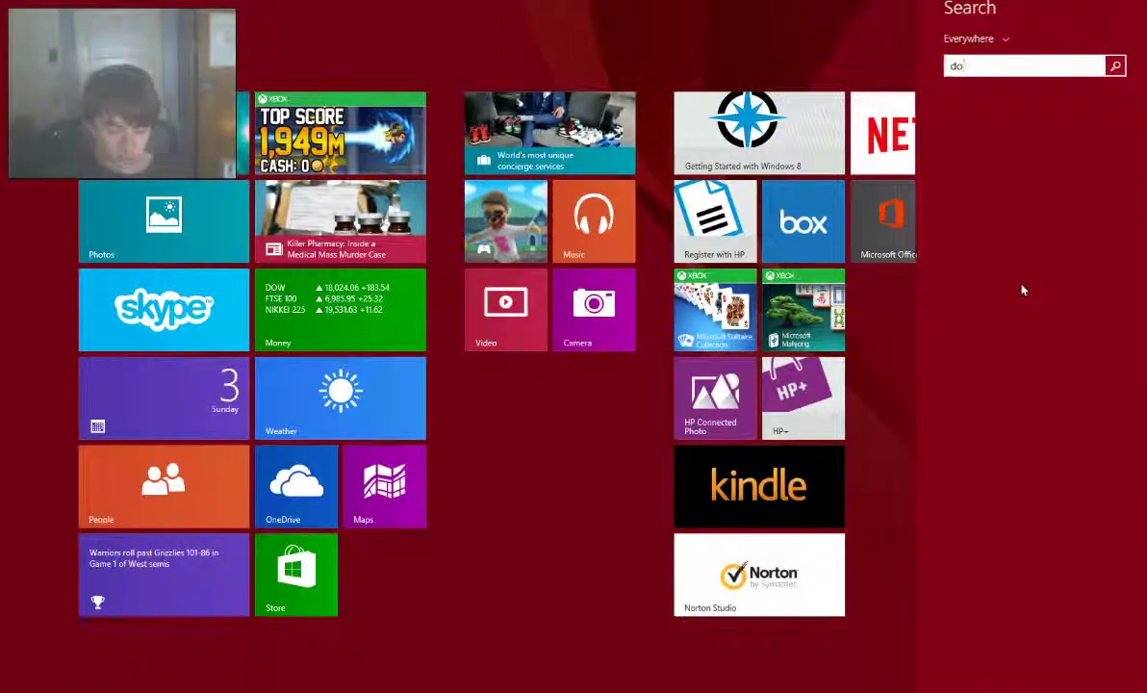
{"action": "type", "text": "cuments"}
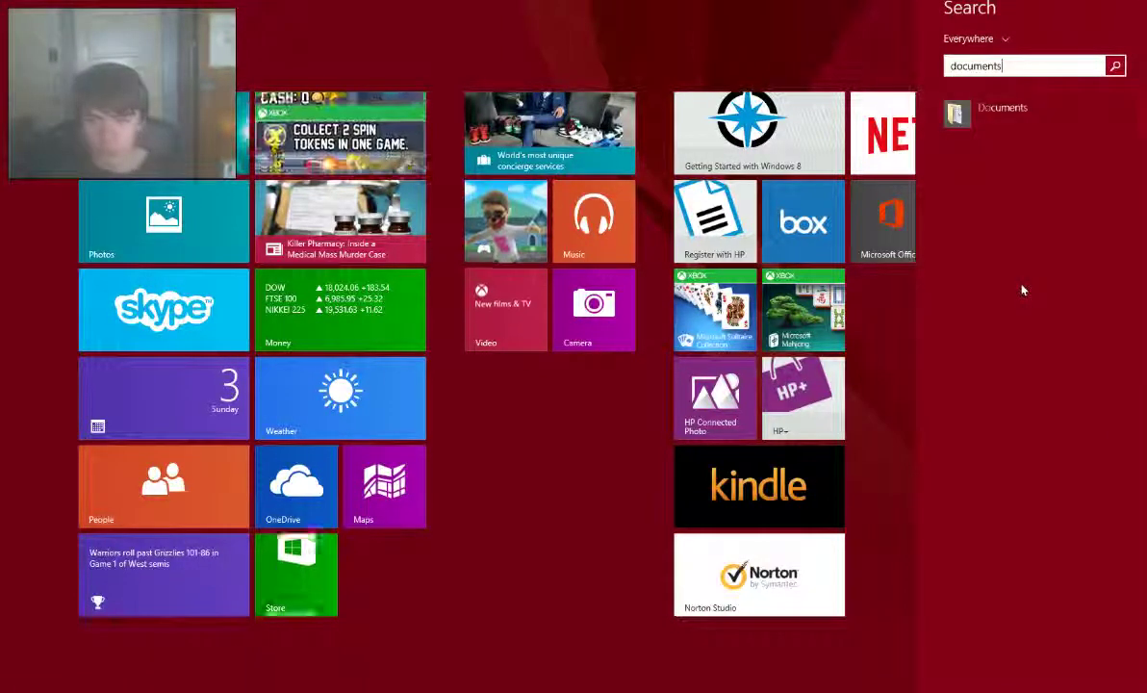
{"action": "key", "text": "Down"}
{"action": "key", "text": "Return"}
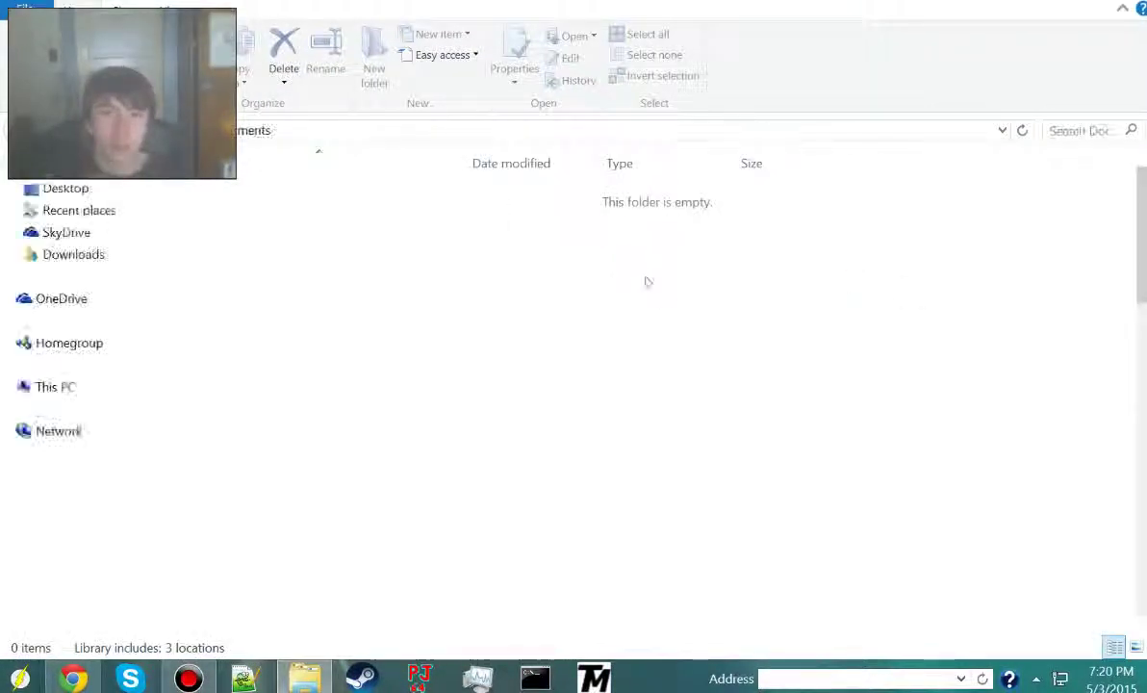
Open the text document "Super mario 64 character cheats" from the Documents library.
{"action": "scroll", "coordinate": [732, 343], "scroll_direction": "down", "scroll_amount": 2}
{"action": "scroll", "coordinate": [731, 344], "scroll_direction": "down", "scroll_amount": 12}
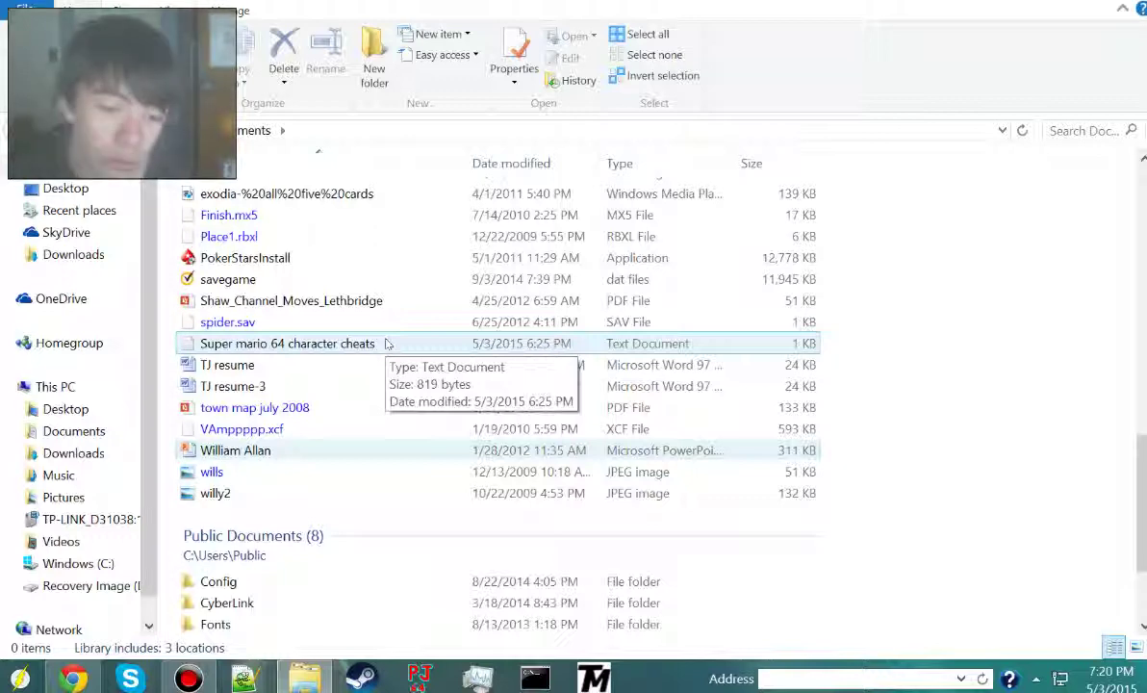
{"action": "left_click", "coordinate": [386, 344]}
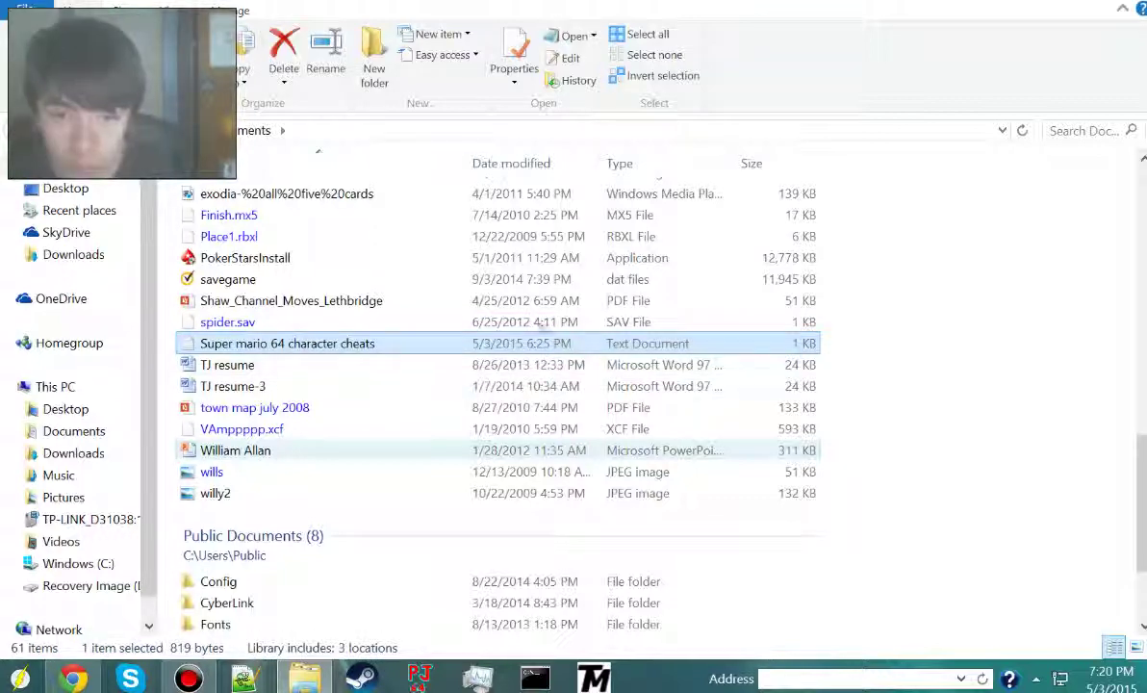
{"action": "right_click", "coordinate": [566, 345]}
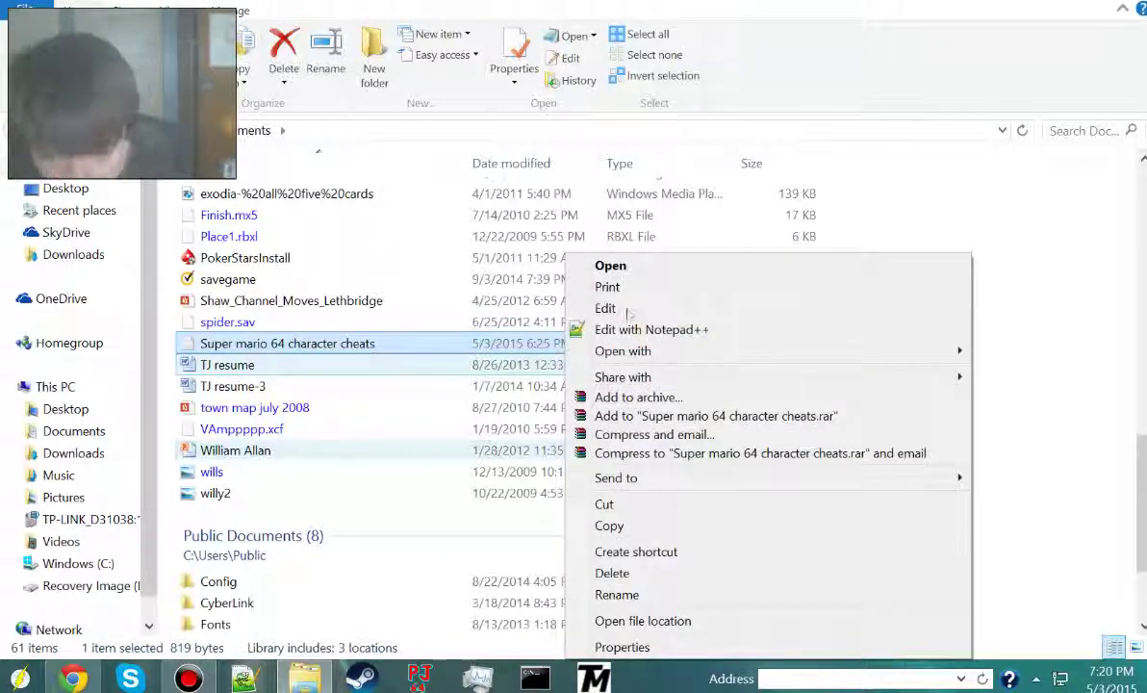
{"action": "left_click", "coordinate": [814, 98]}
{"action": "double_click", "coordinate": [318, 343]}
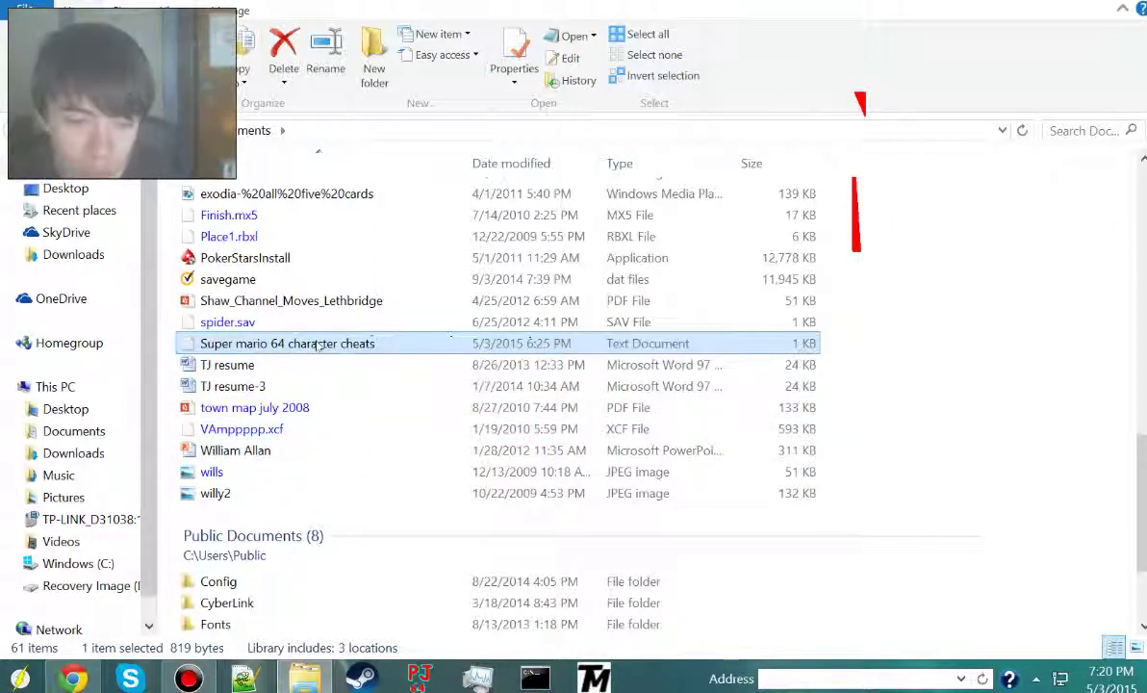
Shorten the cheat list's Notepad window to roughly half its height, then minimize the open windows to clear the desktop.
{"action": "left_click", "coordinate": [906, 110]}
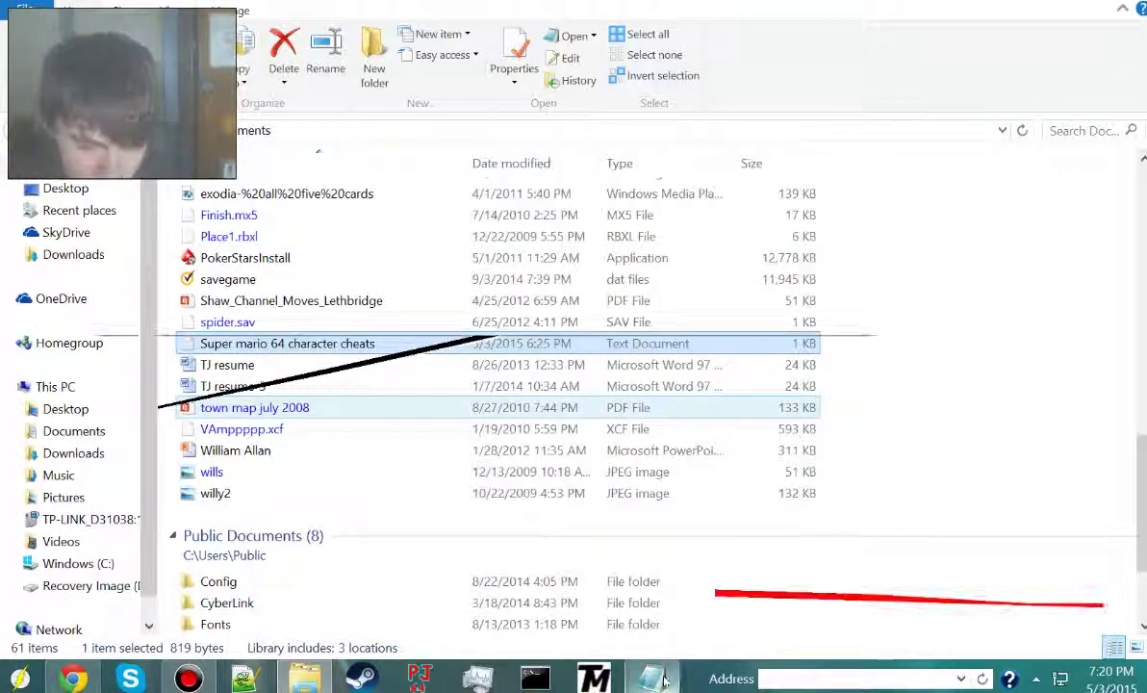
{"action": "mouse_move", "coordinate": [664, 675]}
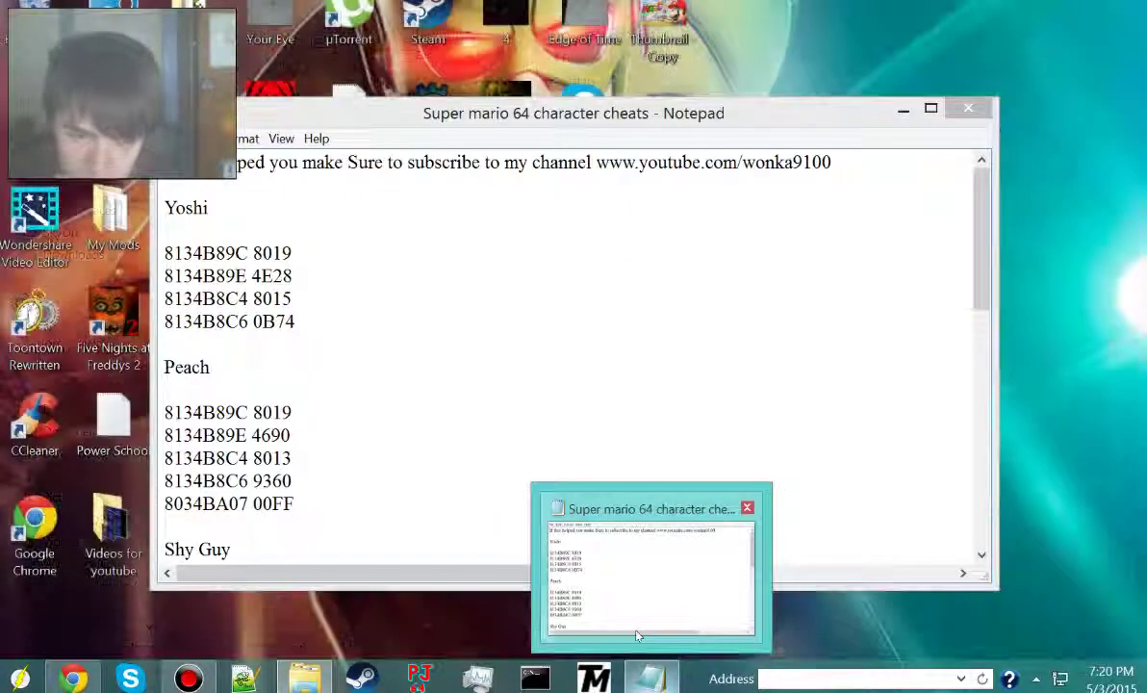
{"action": "left_click", "coordinate": [616, 579]}
{"action": "left_click_drag", "start_coordinate": [618, 579], "coordinate": [608, 348]}
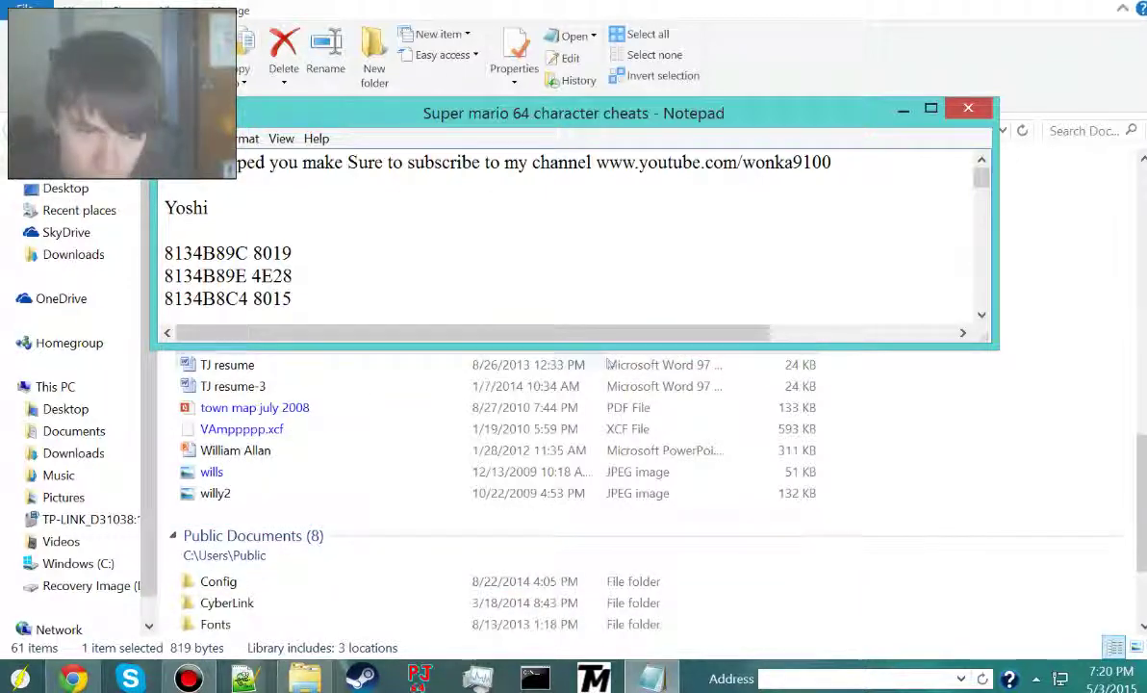
{"action": "left_click", "coordinate": [903, 110]}
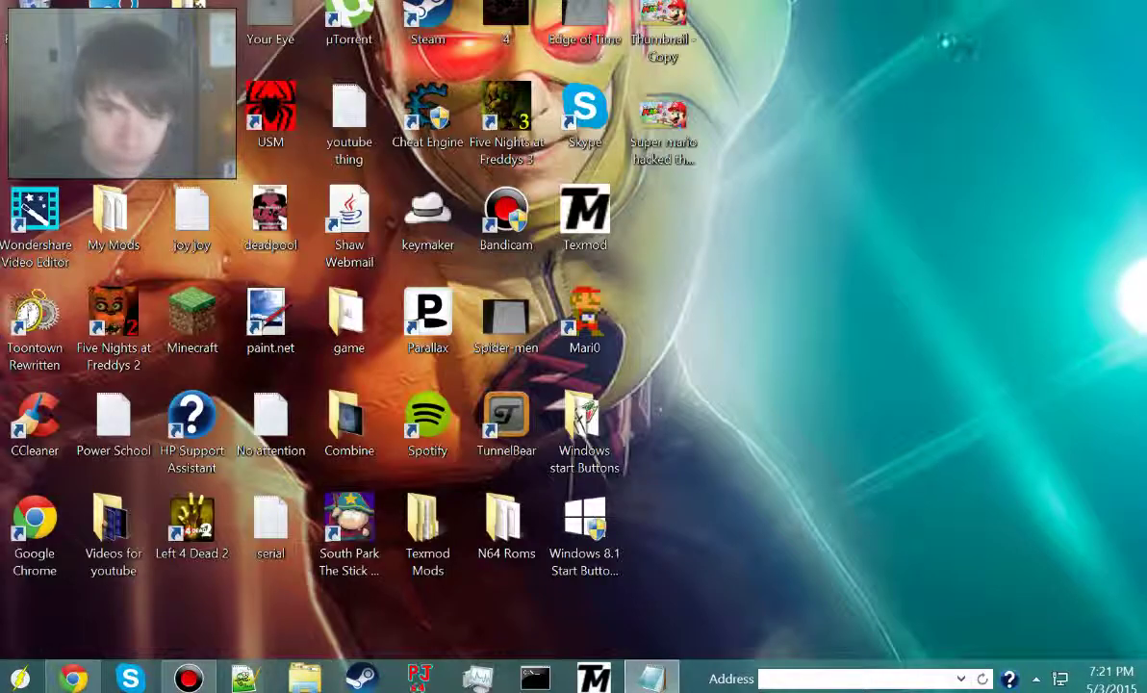
{"action": "left_click", "coordinate": [847, 115]}
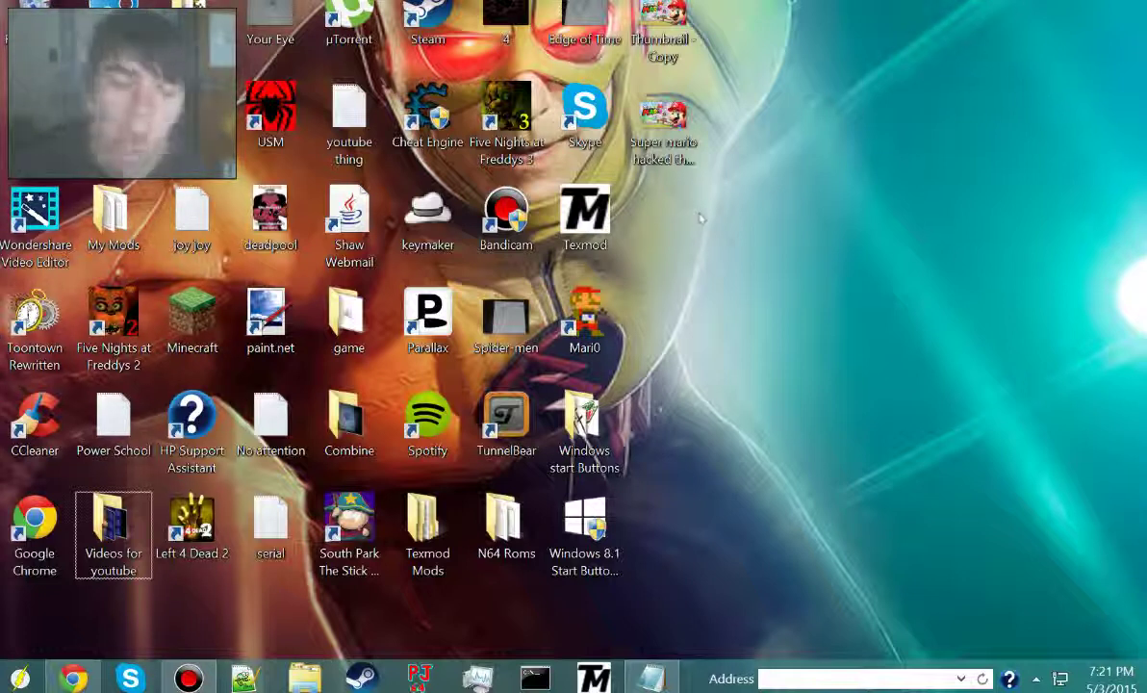
Launch Project64 and load the ROM "Super Mario 64 (USA).n64".
{"action": "left_click", "coordinate": [413, 681]}
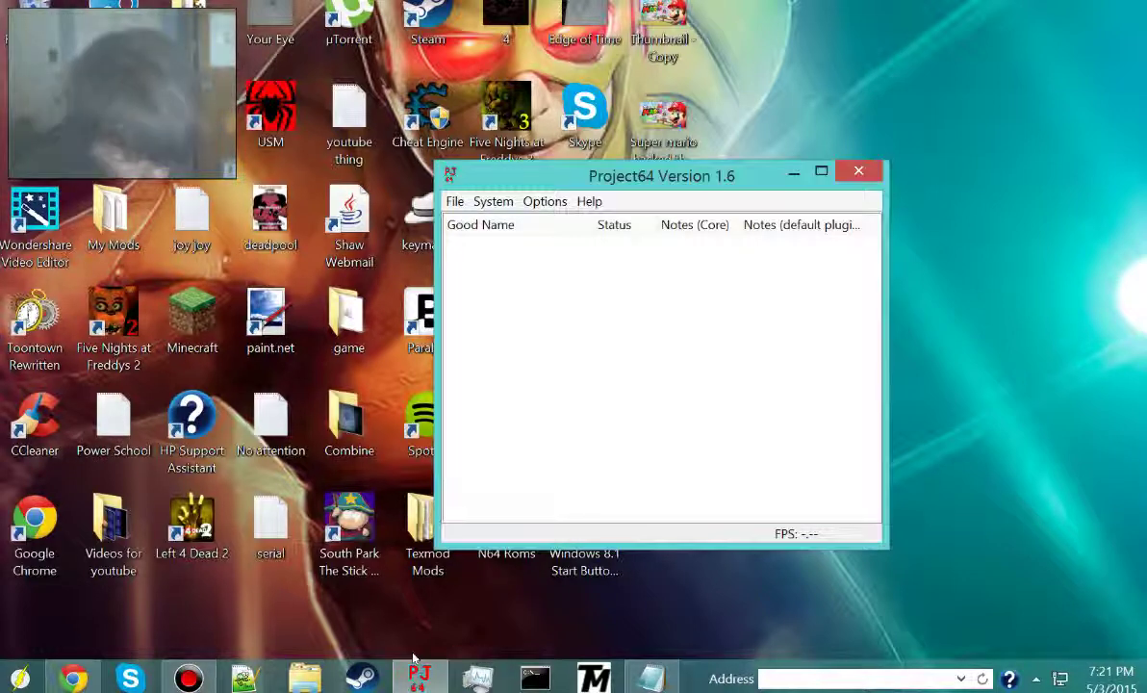
{"action": "key", "text": "ctrl+o"}
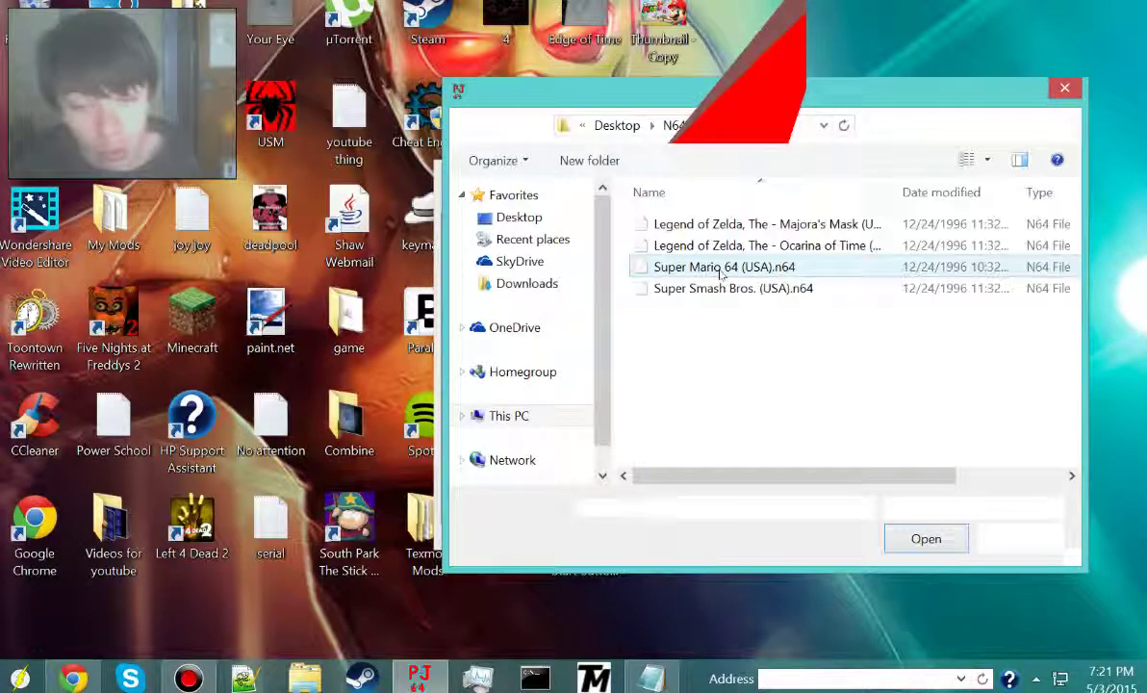
{"action": "double_click", "coordinate": [722, 275]}
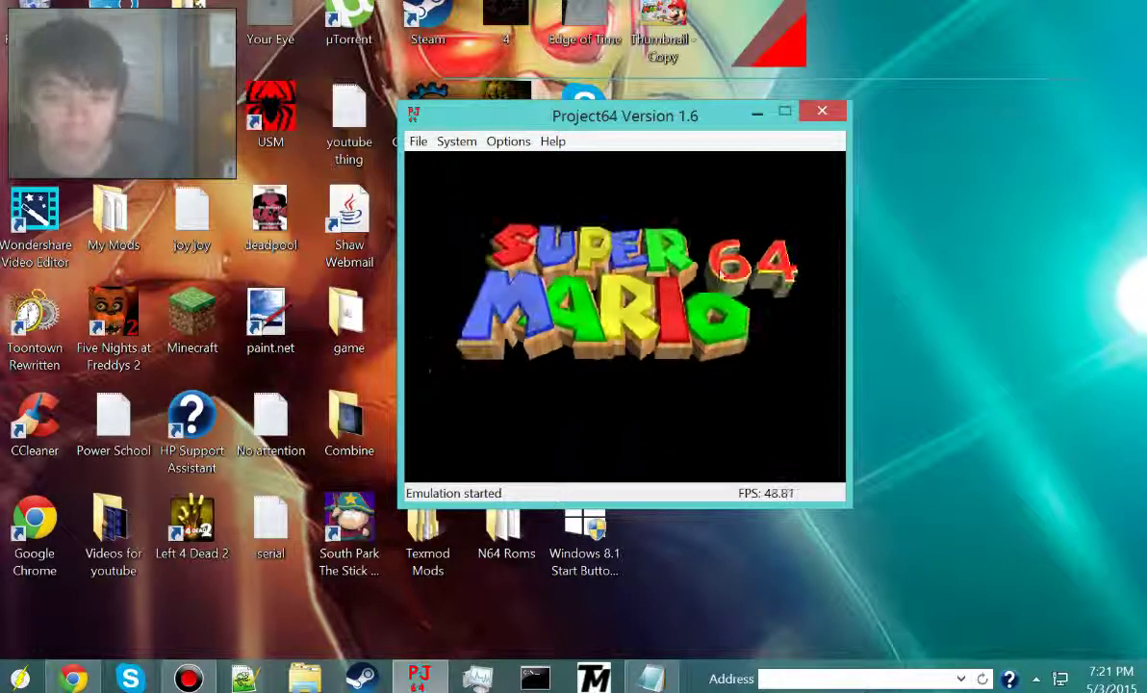
Open the Cheats window for the running Super Mario 64 game and bring it to the front.
{"action": "key", "text": "ctrl+c"}
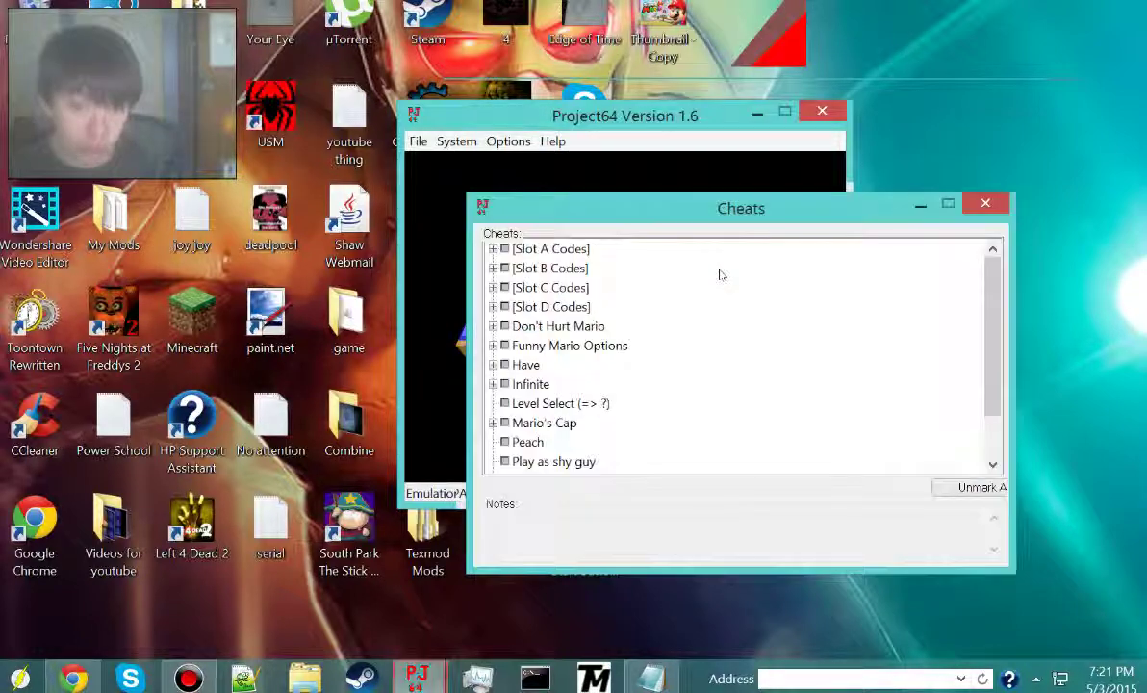
{"action": "left_click", "coordinate": [456, 141]}
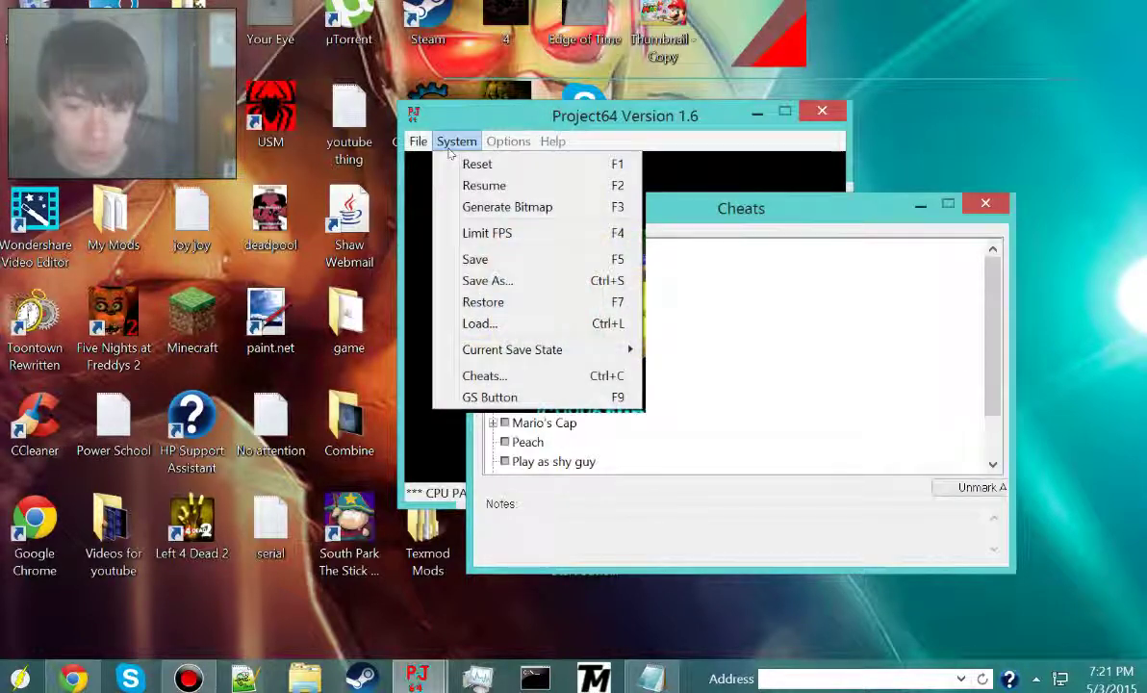
{"action": "left_click", "coordinate": [484, 375]}
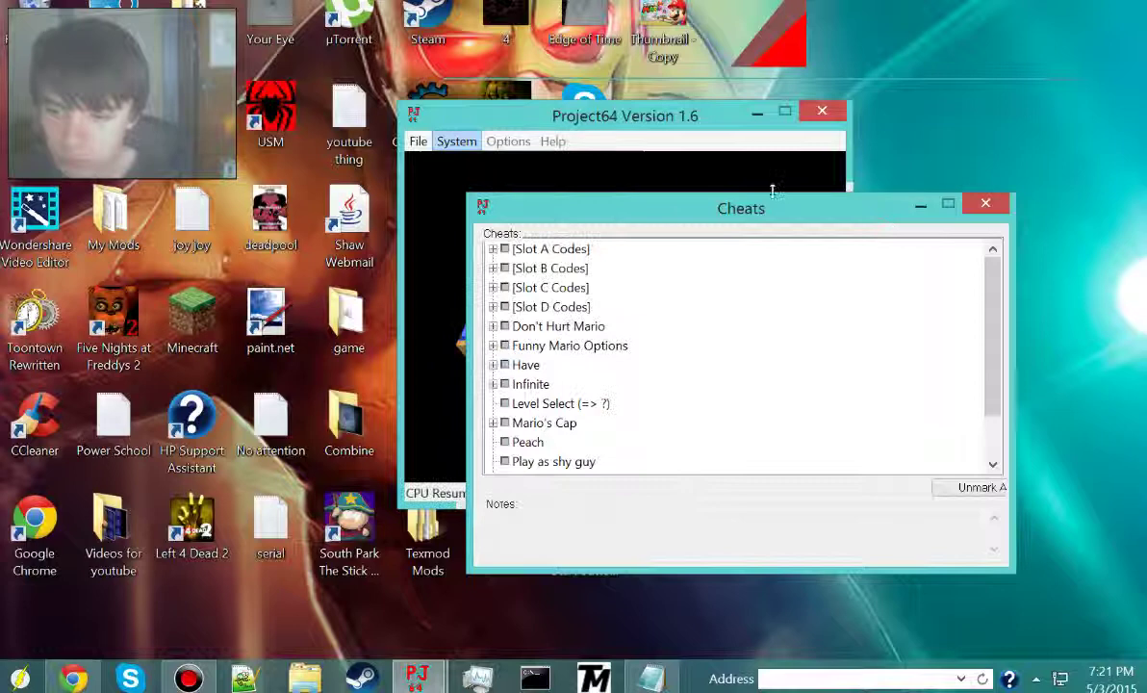
{"action": "left_click", "coordinate": [1055, 108]}
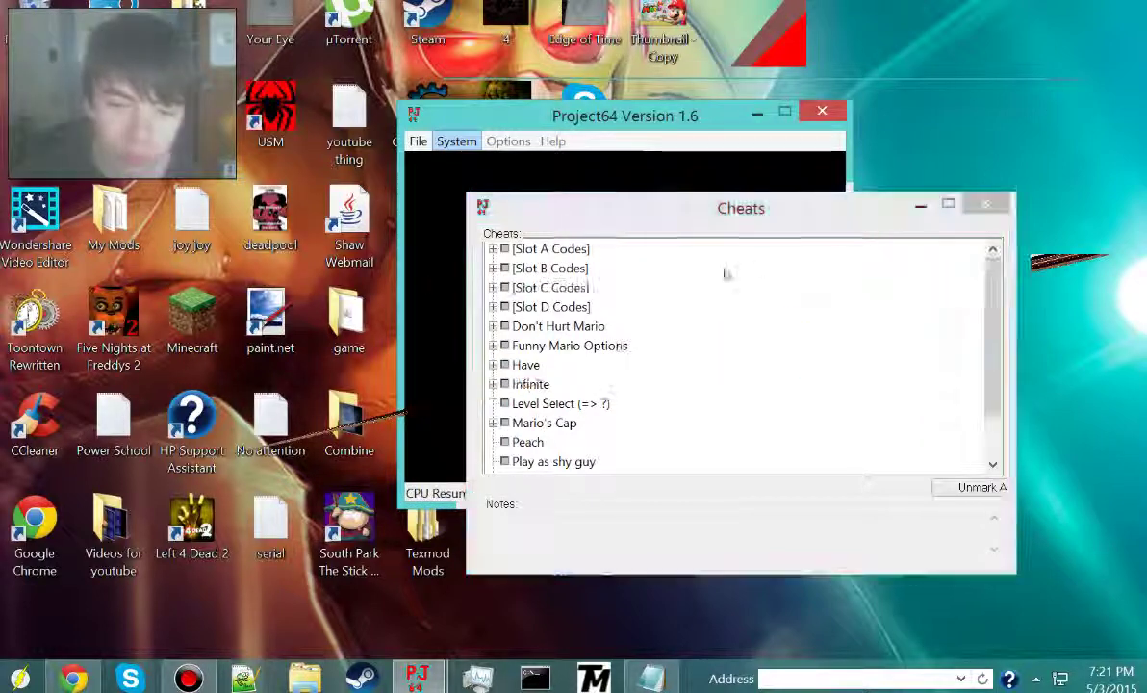
{"action": "left_click", "coordinate": [435, 401]}
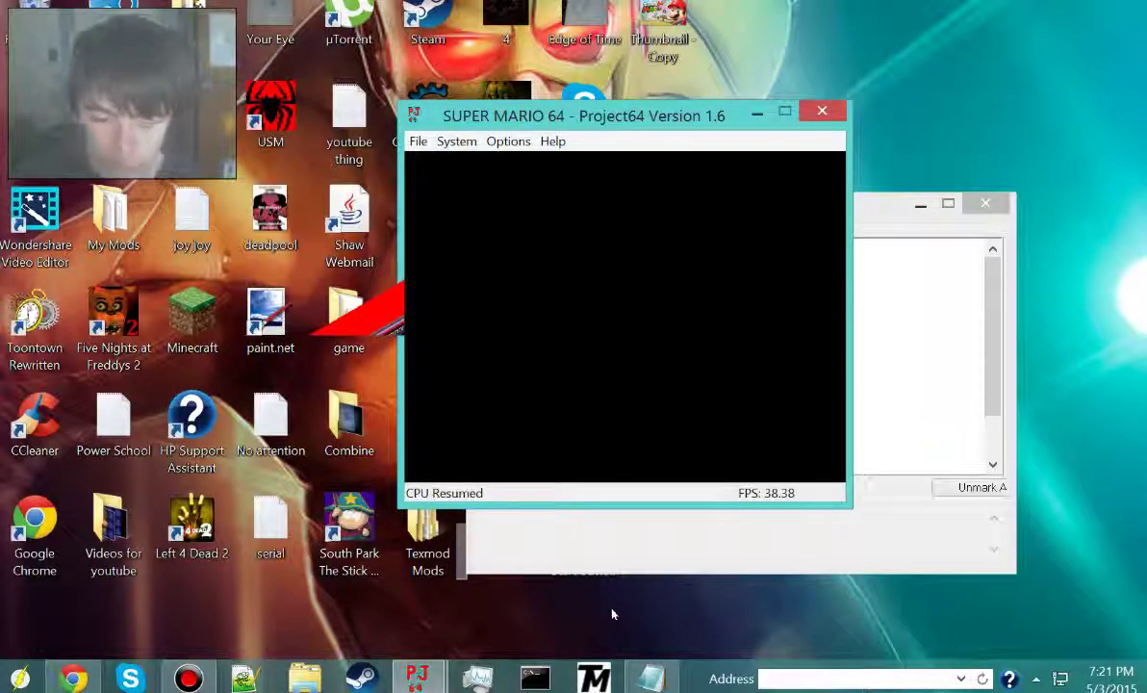
{"action": "left_click", "coordinate": [613, 541]}
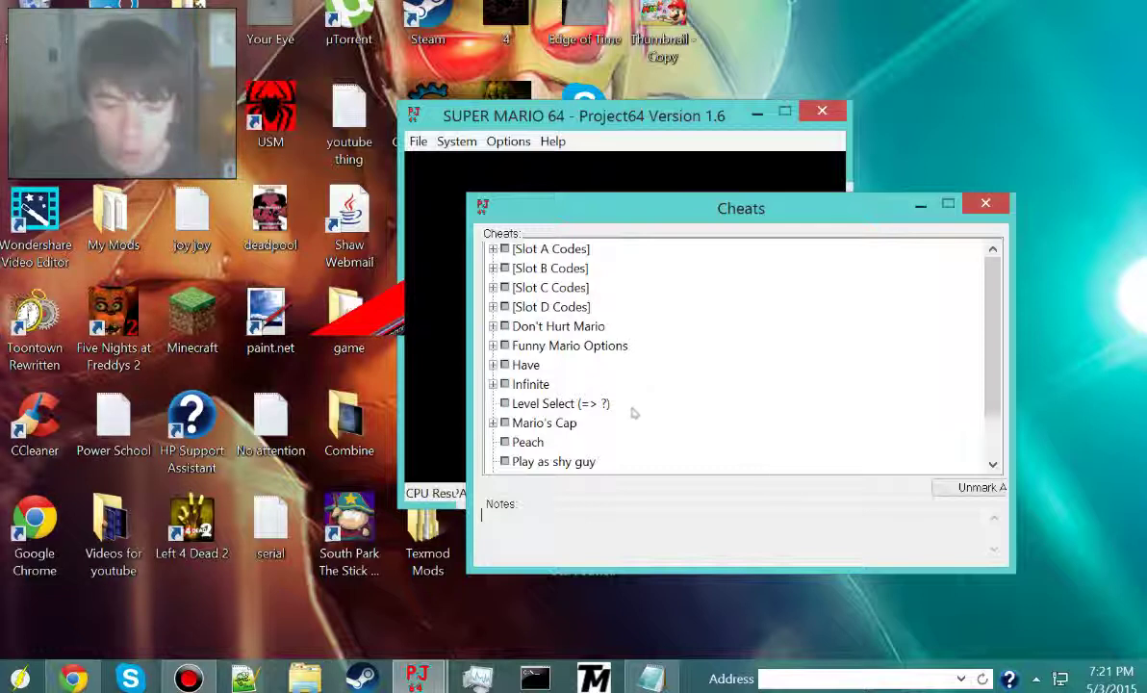
Start adding a new cheat to the game's cheat list and name it "Yoshi".
{"action": "mouse_move", "coordinate": [990, 319]}
{"action": "left_mouse_down"}
{"action": "mouse_move", "coordinate": [996, 375]}
{"action": "mouse_move", "coordinate": [981, 275]}
{"action": "mouse_move", "coordinate": [979, 316]}
{"action": "left_mouse_up"}
{"action": "right_click", "coordinate": [811, 423]}
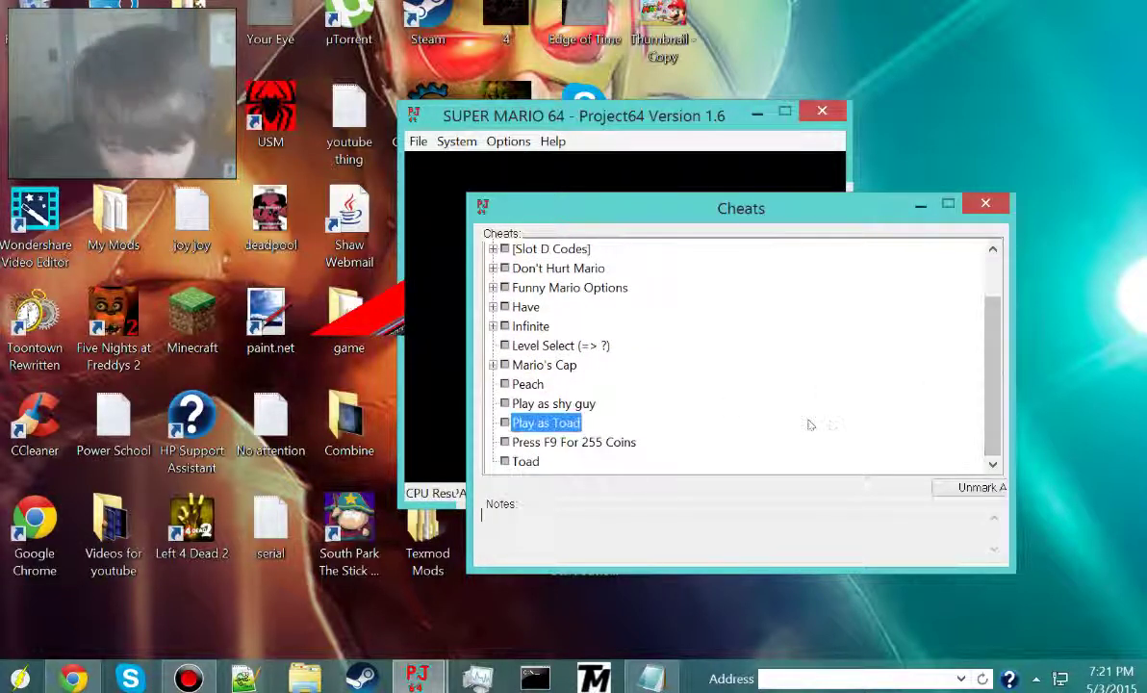
{"action": "left_click", "coordinate": [839, 433]}
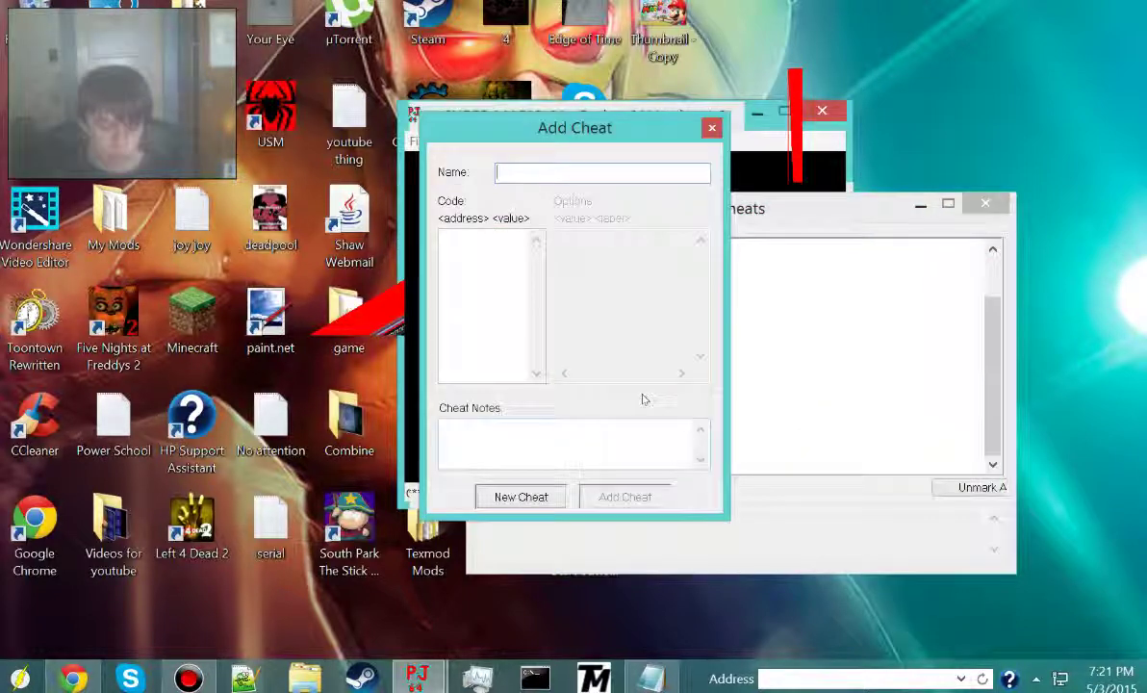
{"action": "type", "text": "Yo"}
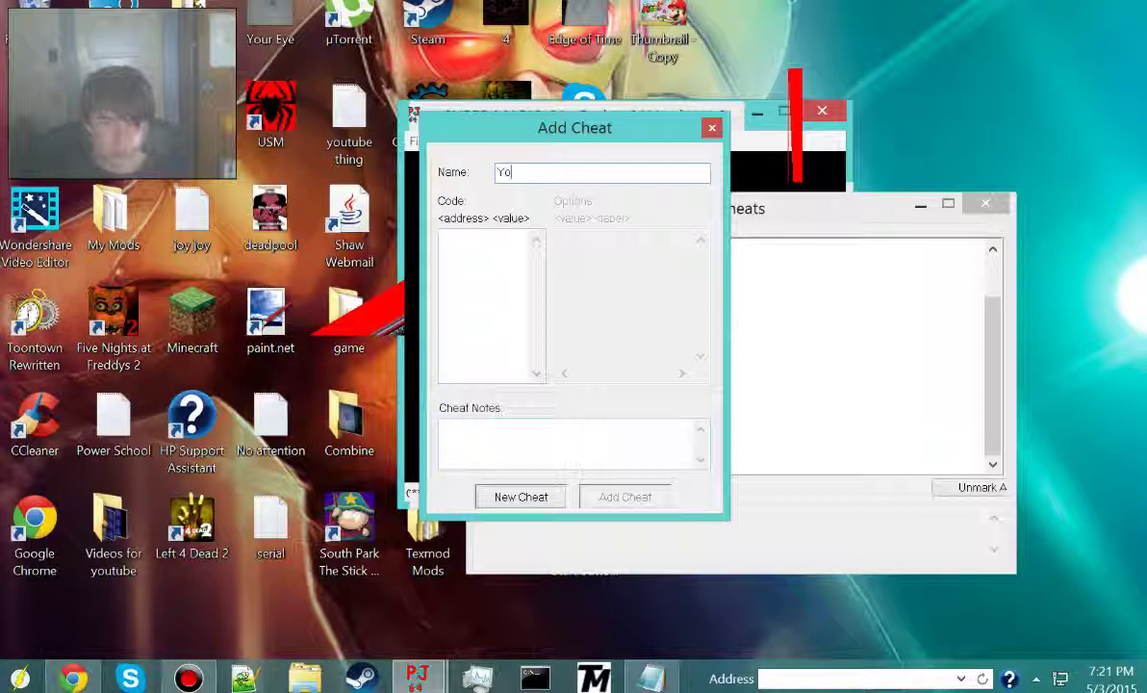
{"action": "type", "text": "shi"}
{"action": "left_click", "coordinate": [444, 239]}
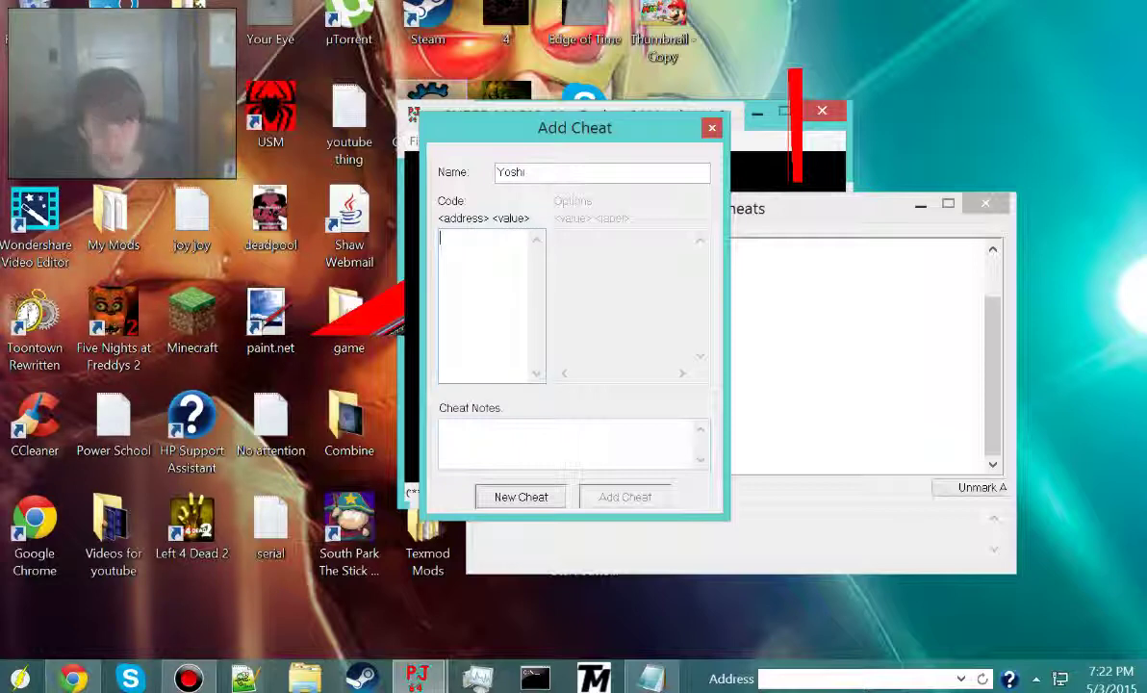
Copy the Yoshi code lines 8134B89C 8019, 8134B89E 4E28 and 8134B8C4 8015 from the Notepad cheat list and return to the Add Cheat dialog.
{"action": "left_click", "coordinate": [653, 677]}
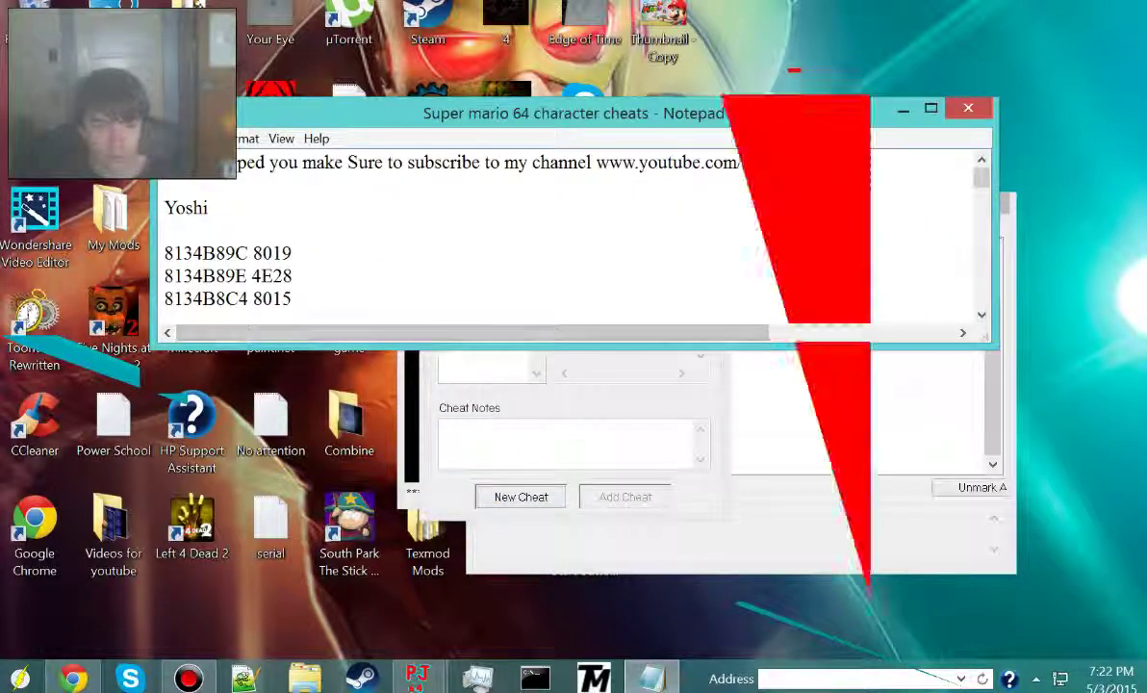
{"action": "left_click_drag", "start_coordinate": [164, 252], "coordinate": [287, 294]}
{"action": "right_click", "coordinate": [287, 290]}
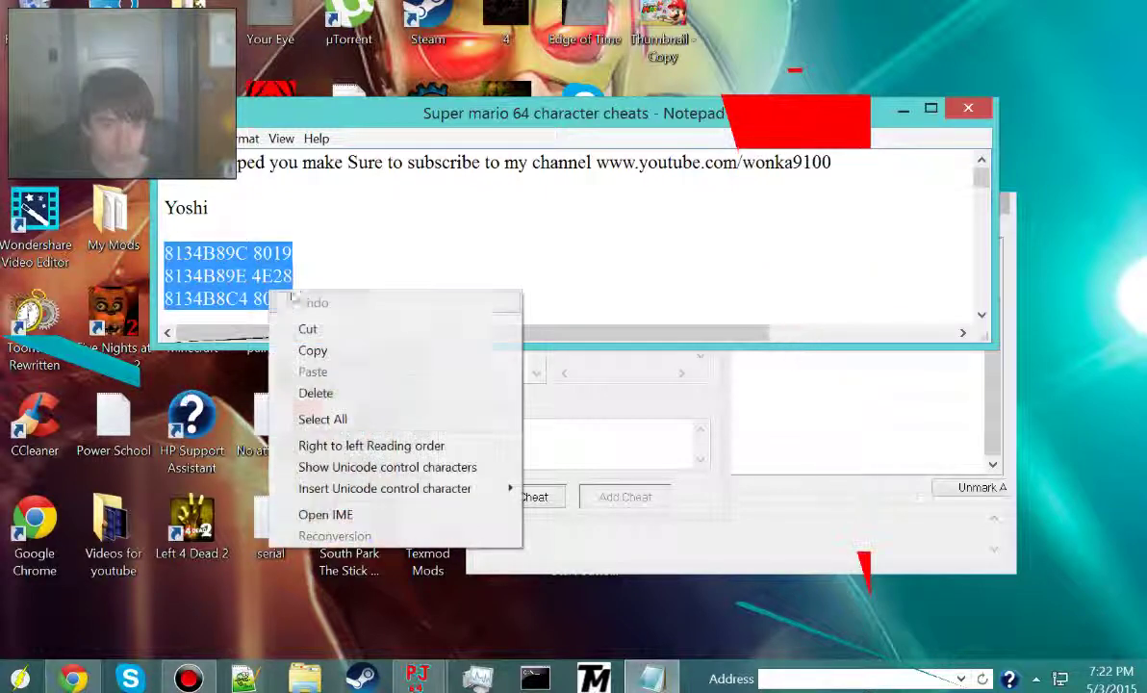
{"action": "left_click", "coordinate": [313, 350]}
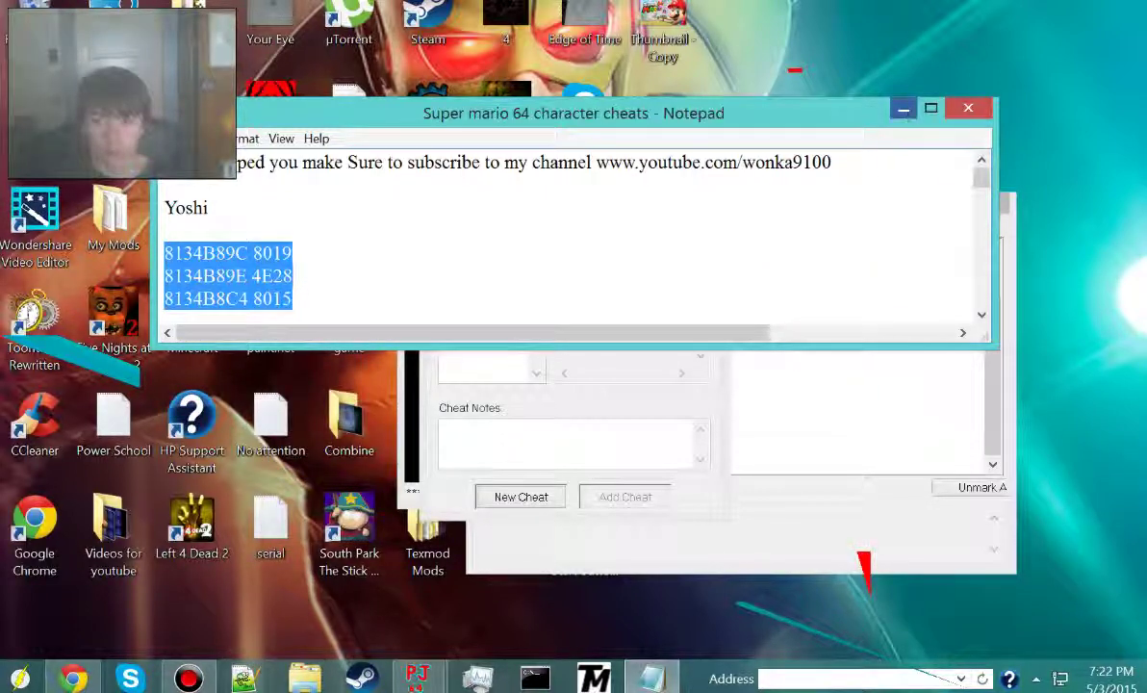
{"action": "left_click", "coordinate": [580, 339]}
{"action": "left_click", "coordinate": [883, 327]}
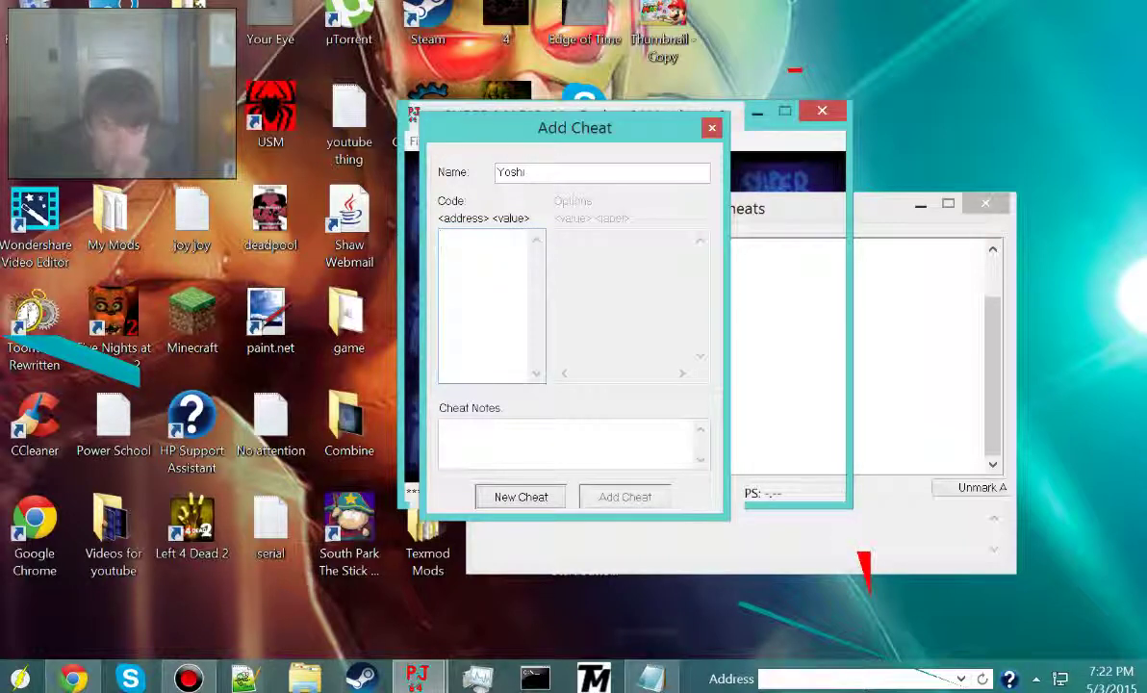
Paste the copied Yoshi code lines into the new cheat's code area.
{"action": "key", "text": "ctrl+v"}
{"action": "right_click", "coordinate": [445, 243]}
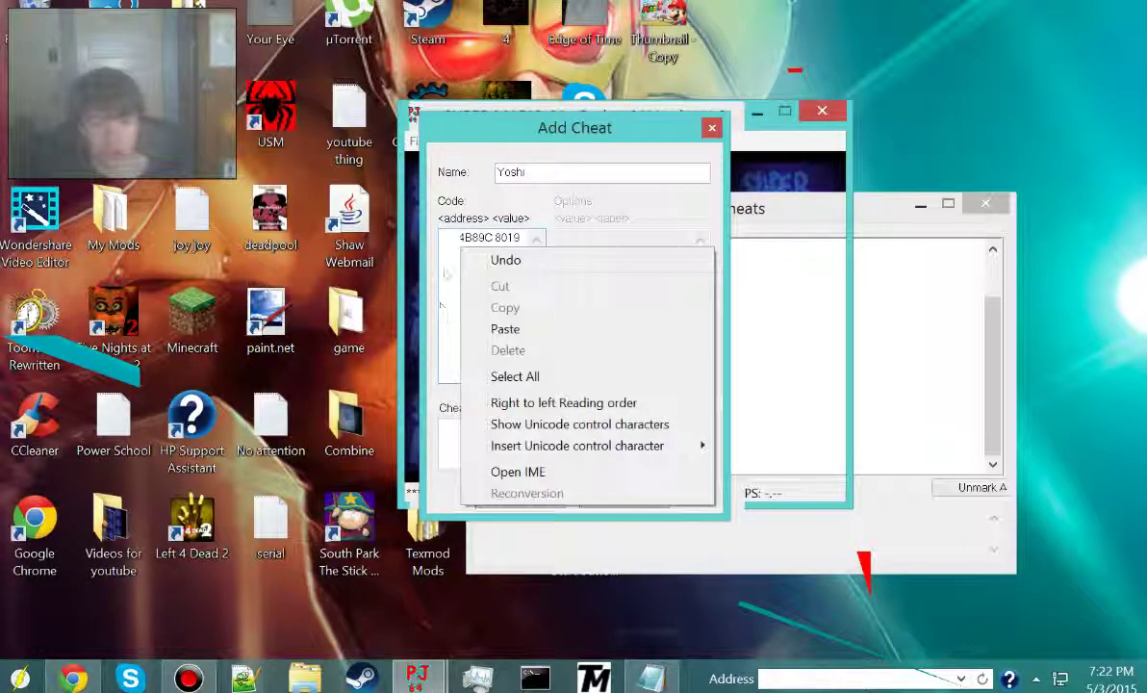
{"action": "left_click", "coordinate": [500, 330]}
Enter the cheat note "You can now play as yoshi", add the cheat to the list and close the Add Cheat dialog.
{"action": "left_click", "coordinate": [573, 441]}
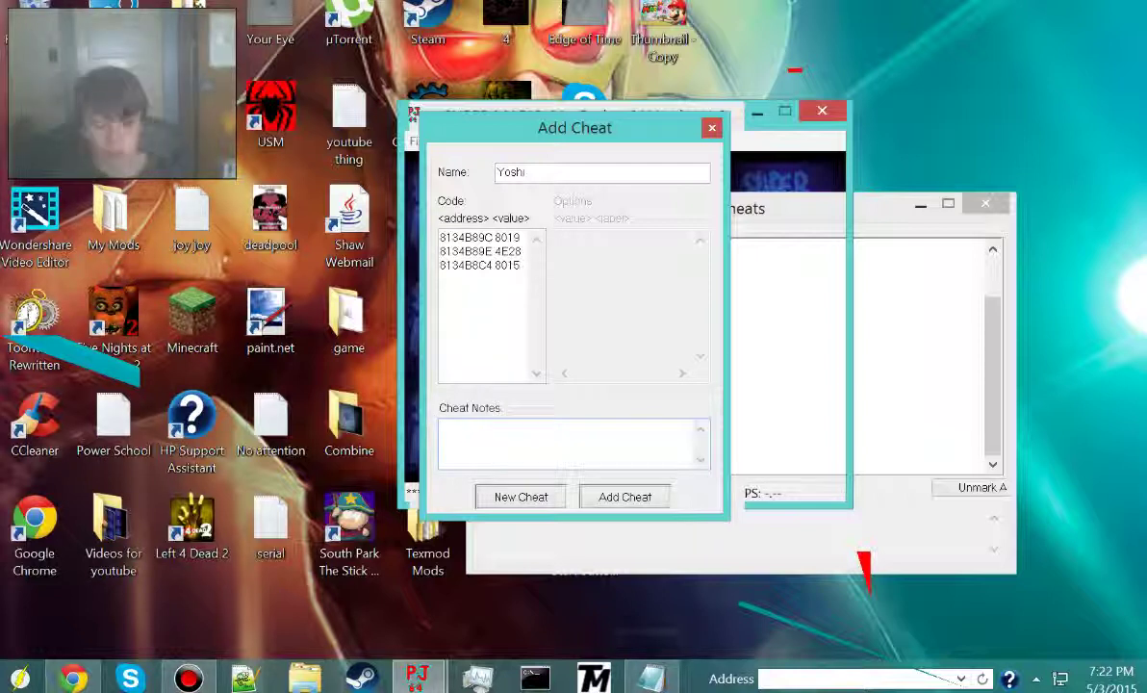
{"action": "type", "text": "ou can now play as yoshi"}
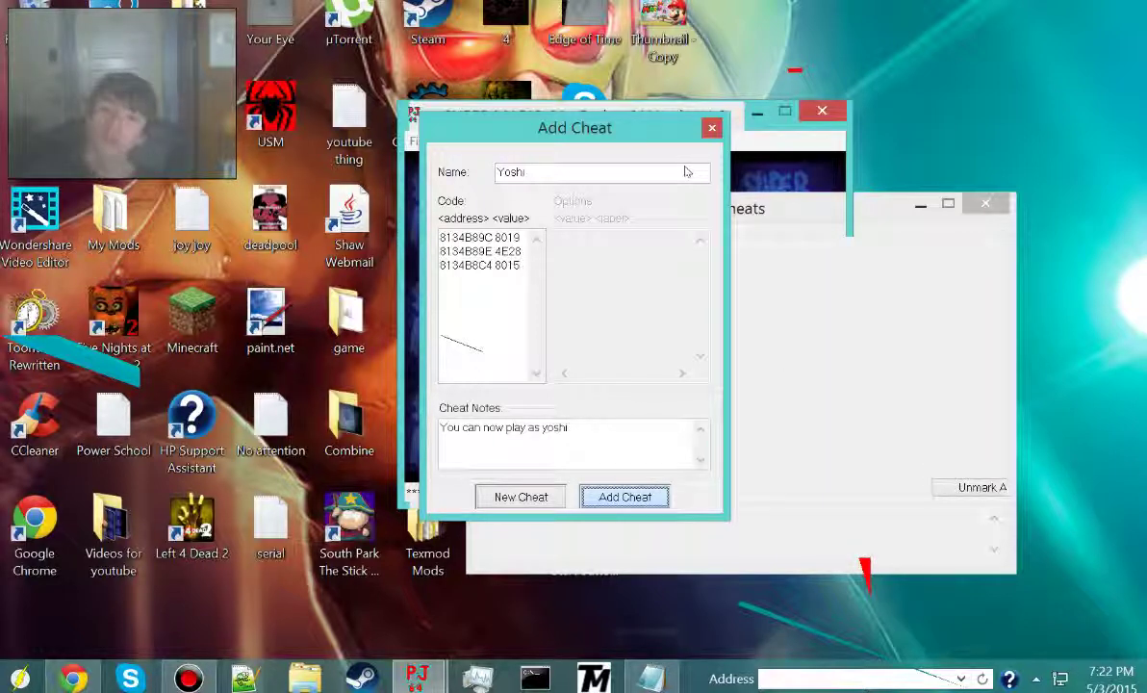
{"action": "left_click", "coordinate": [624, 497]}
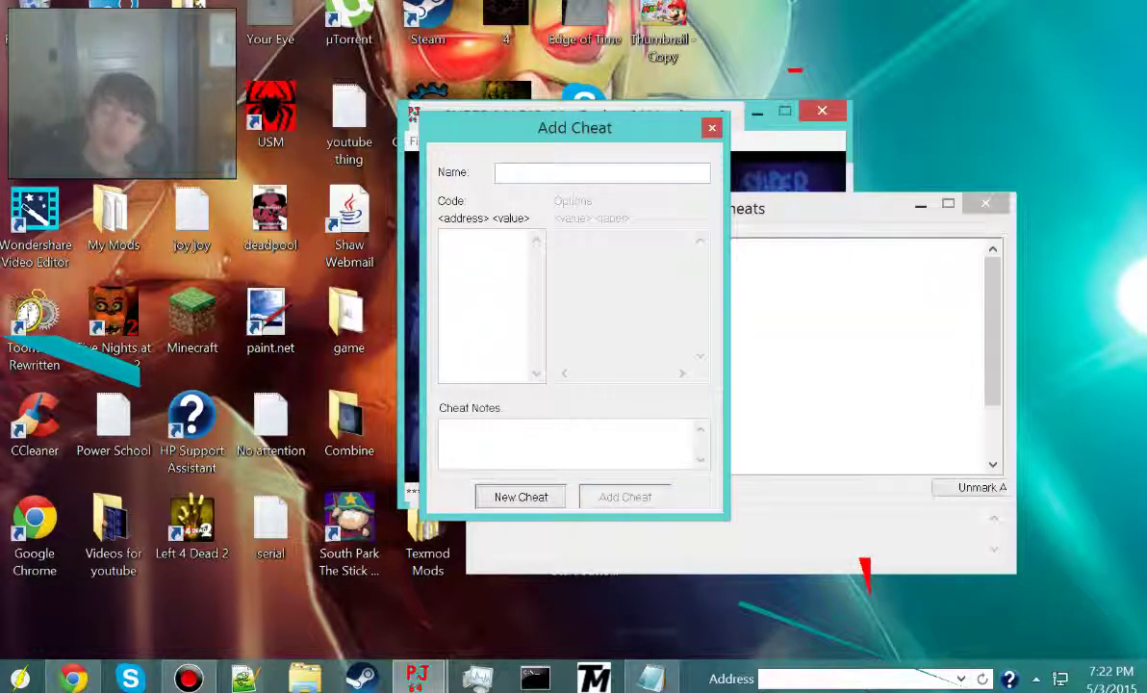
{"action": "left_click", "coordinate": [711, 125]}
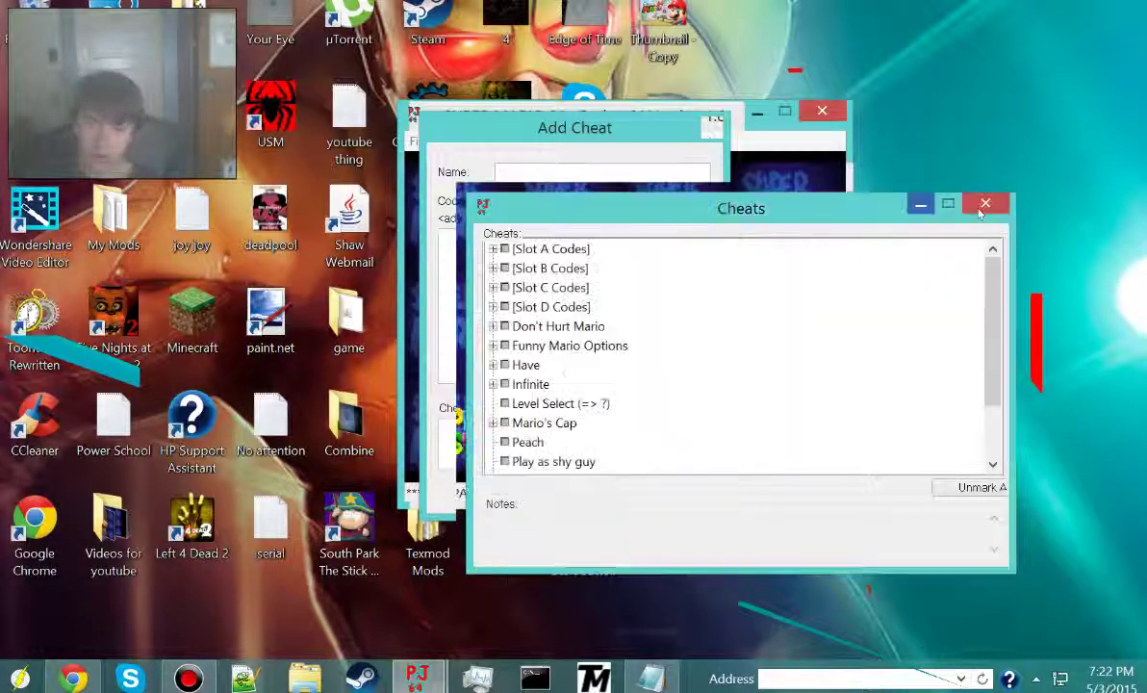
Look through the Cheats list for the newly added Yoshi entry, briefly switching to the game and back.
{"action": "left_click_drag", "start_coordinate": [992, 339], "coordinate": [990, 397]}
{"action": "scroll", "coordinate": [630, 240], "scroll_direction": "down", "scroll_amount": 1}
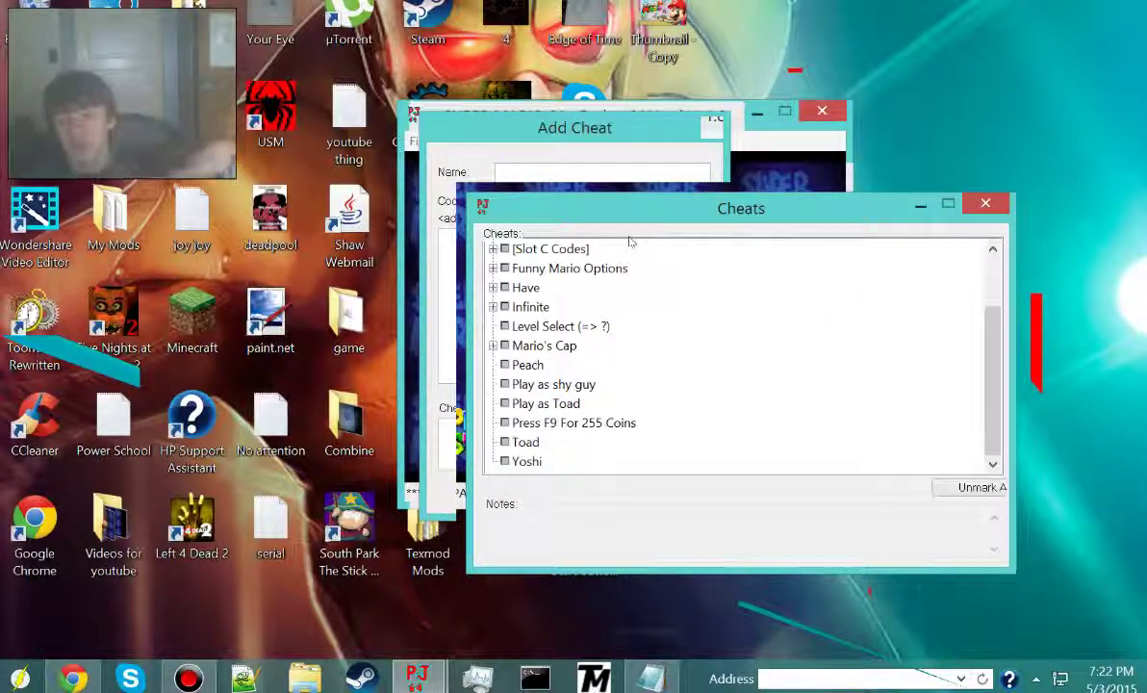
{"action": "left_click", "coordinate": [435, 223]}
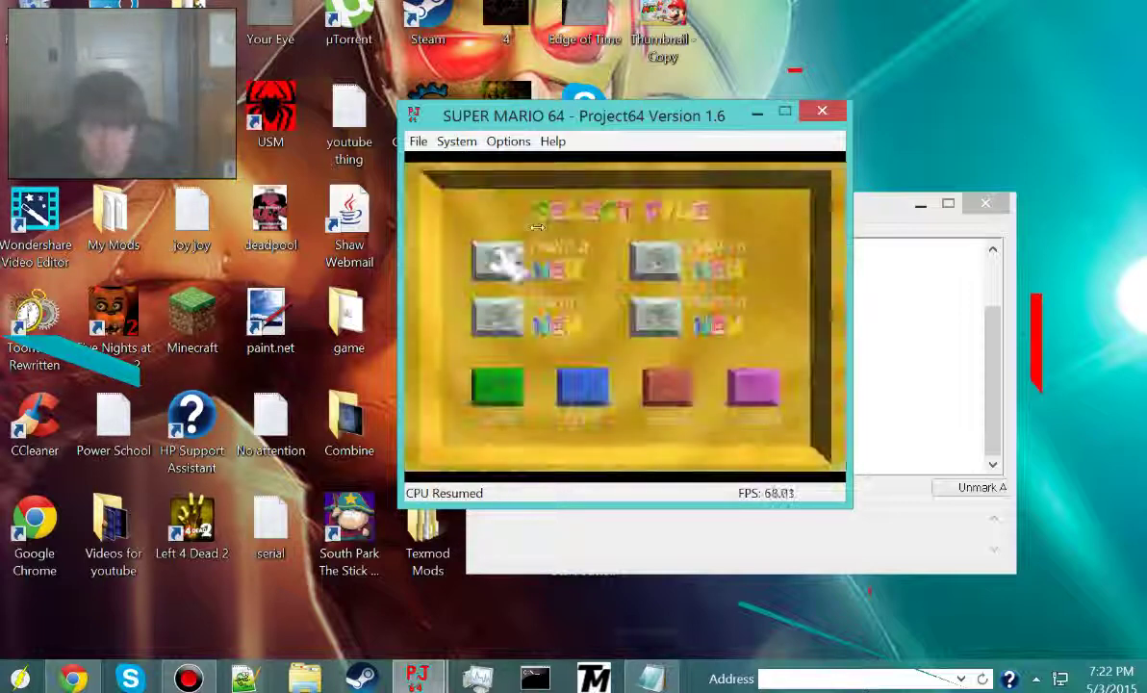
{"action": "left_click", "coordinate": [897, 208]}
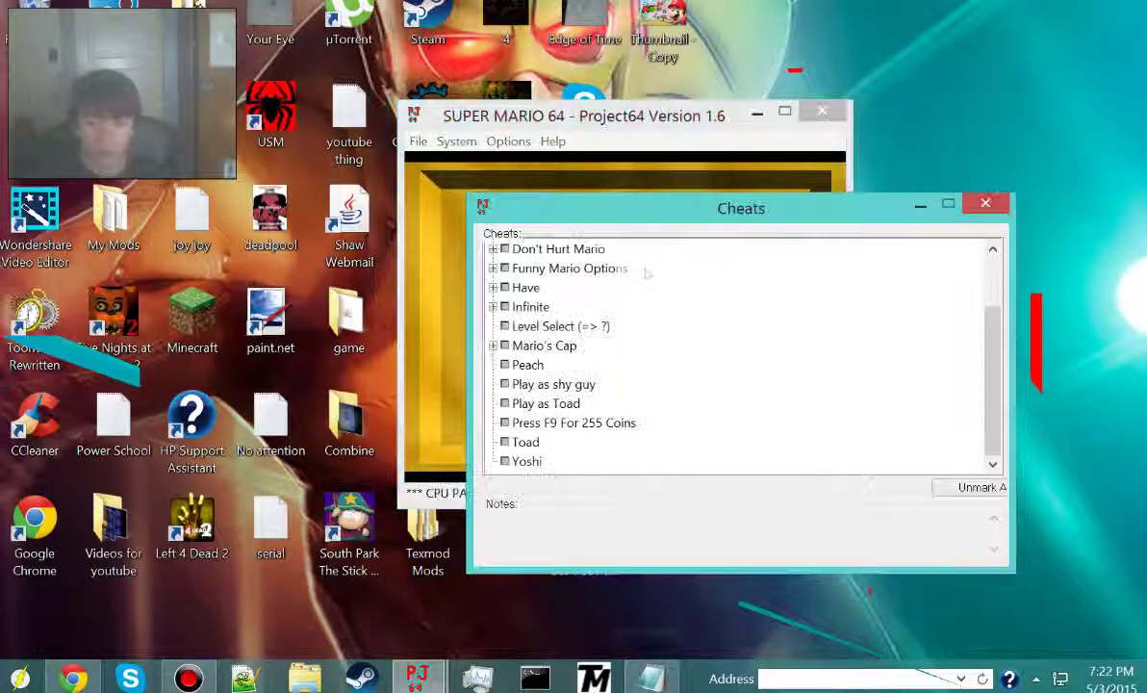
{"action": "scroll", "coordinate": [731, 308], "scroll_direction": "up", "scroll_amount": 2}
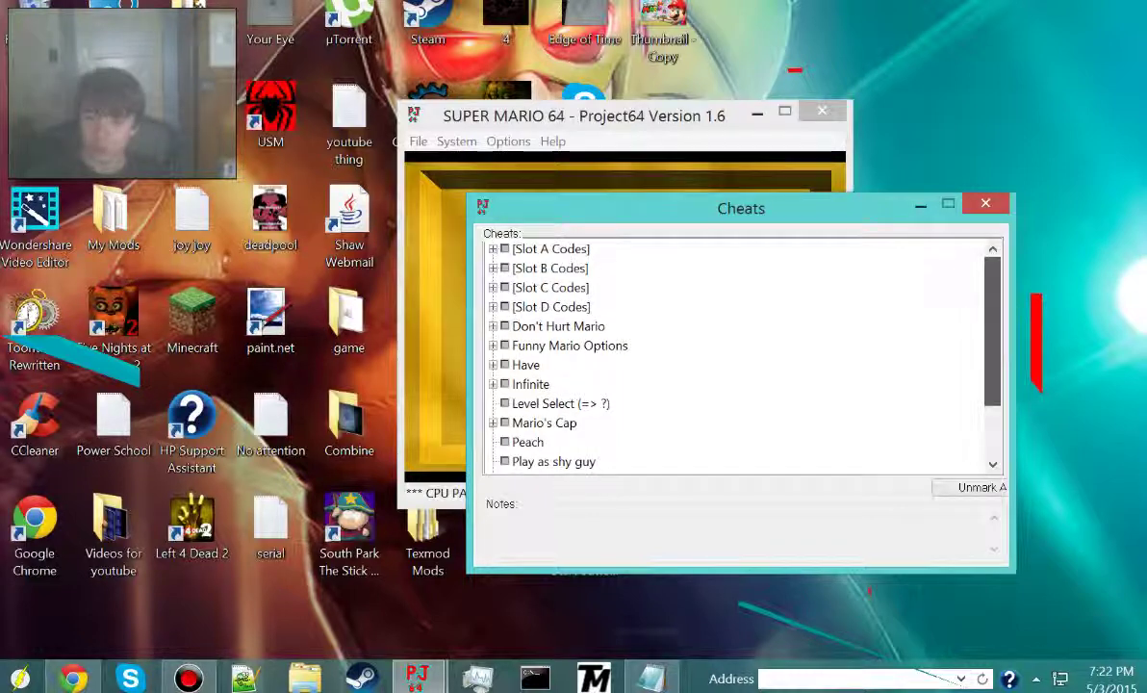
{"action": "left_click", "coordinate": [984, 130]}
Return to the game, start a new game in file Mario A and advance through the opening sign message.
{"action": "left_click", "coordinate": [677, 167]}
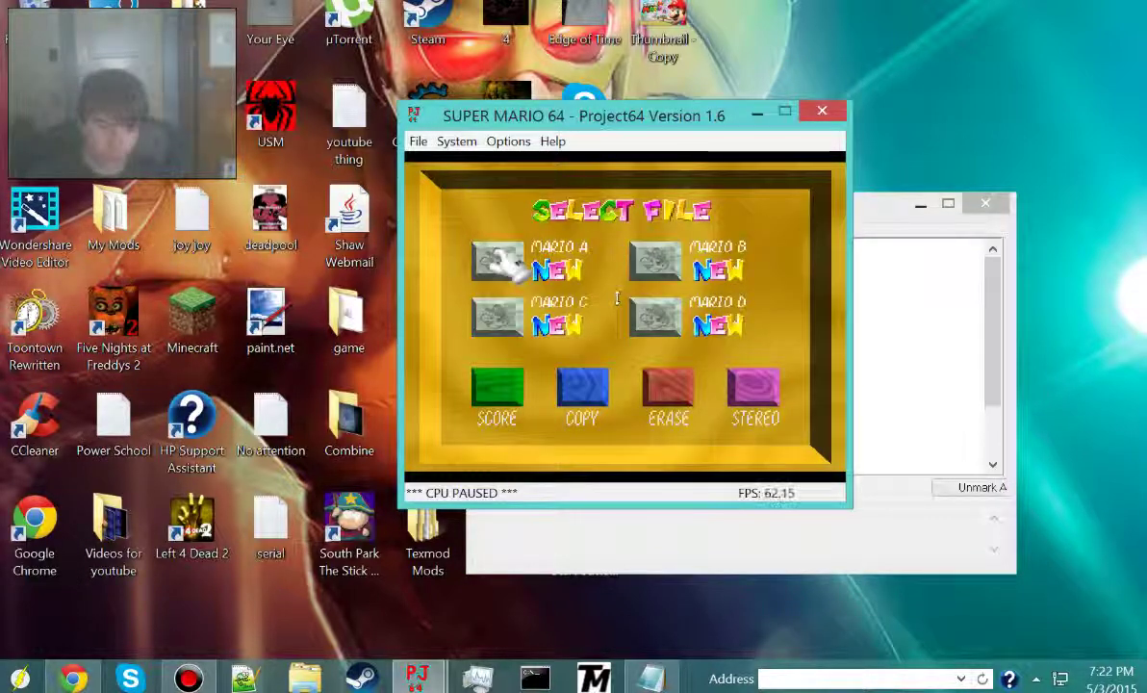
{"action": "key", "text": "Left"}
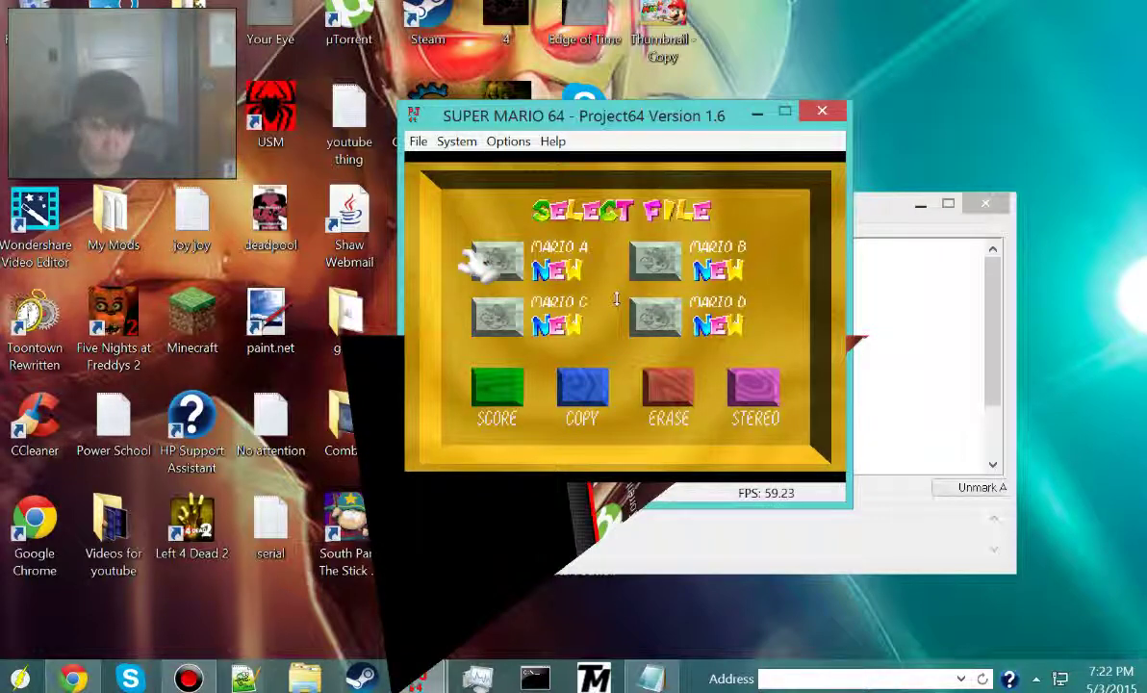
{"action": "key", "text": "Right"}
{"action": "key", "text": "x"}
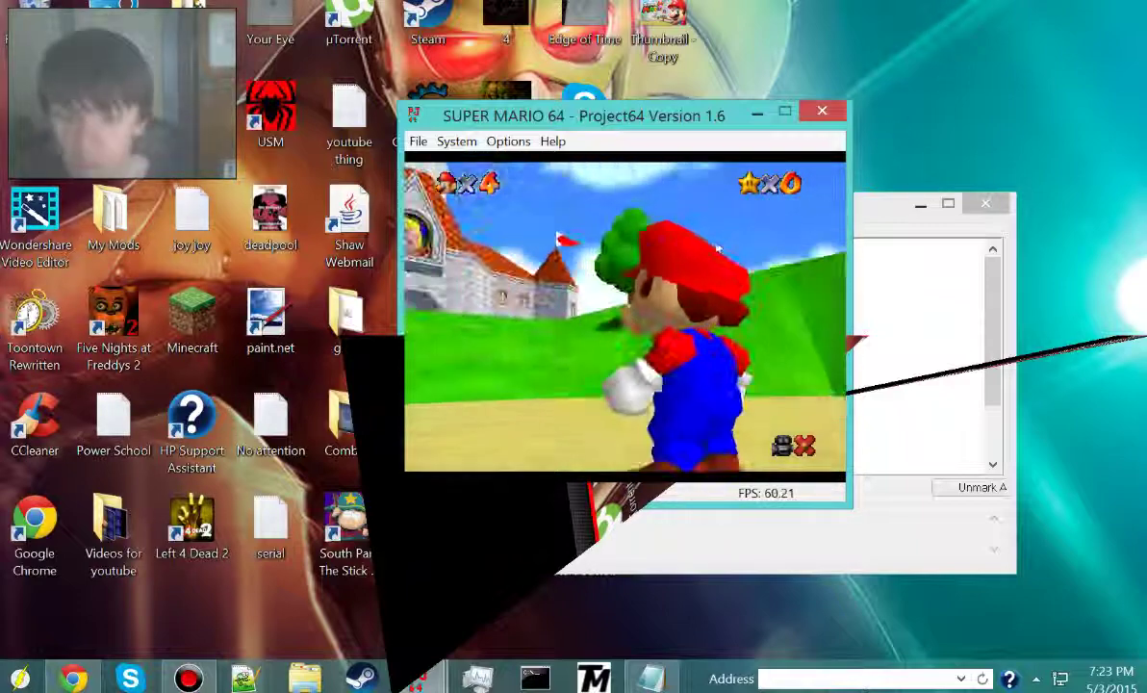
{"action": "key", "text": "x"}
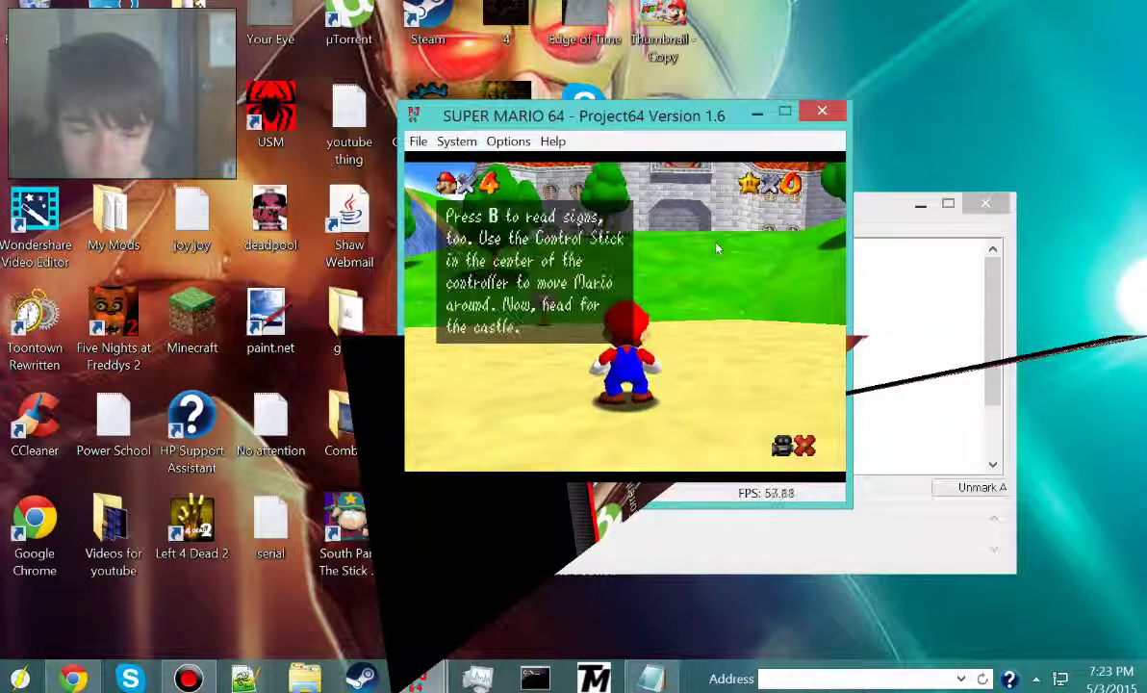
{"action": "key", "text": "x"}
Move and jump with Mario on the castle grounds to view the original character model.
{"action": "key", "text": "Down"}
{"action": "key", "text": "x"}
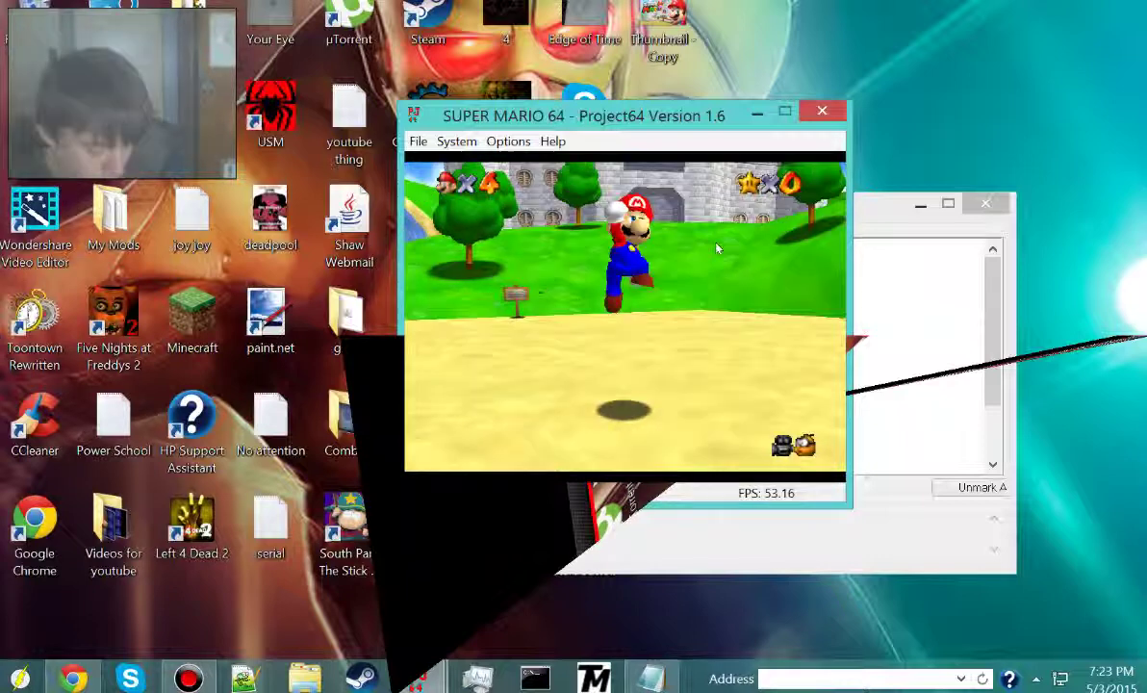
{"action": "key", "text": "Left"}
{"action": "key", "text": "x"}
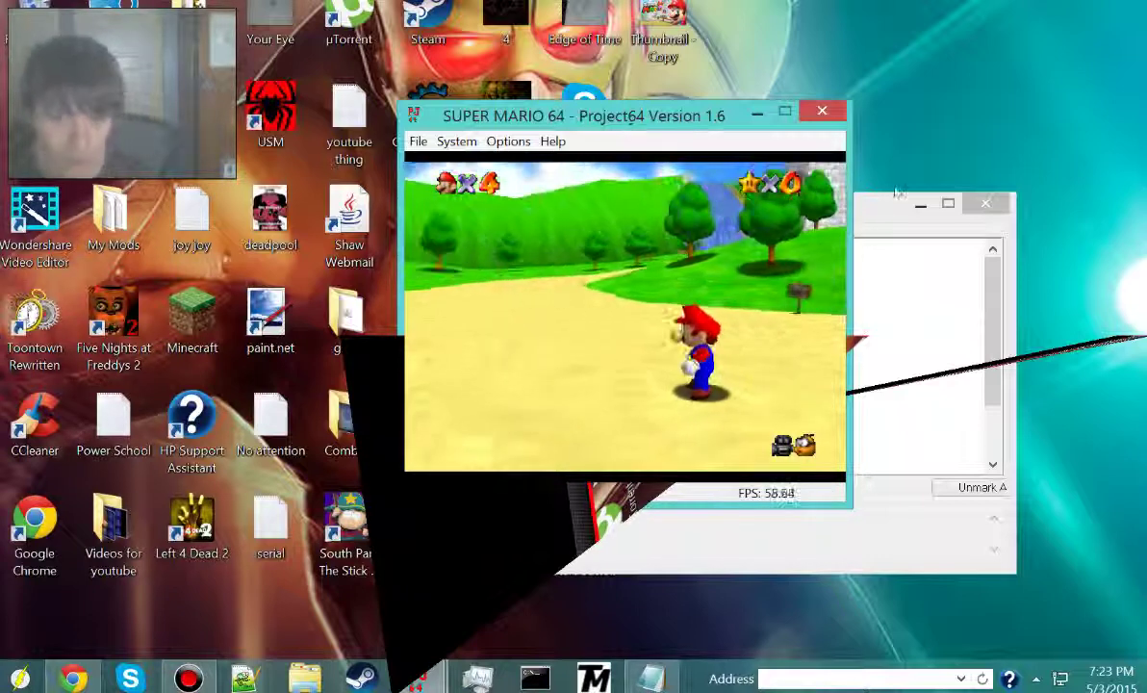
Enable the Yoshi cheat in the Cheats window and return to the running game.
{"action": "left_click", "coordinate": [890, 203]}
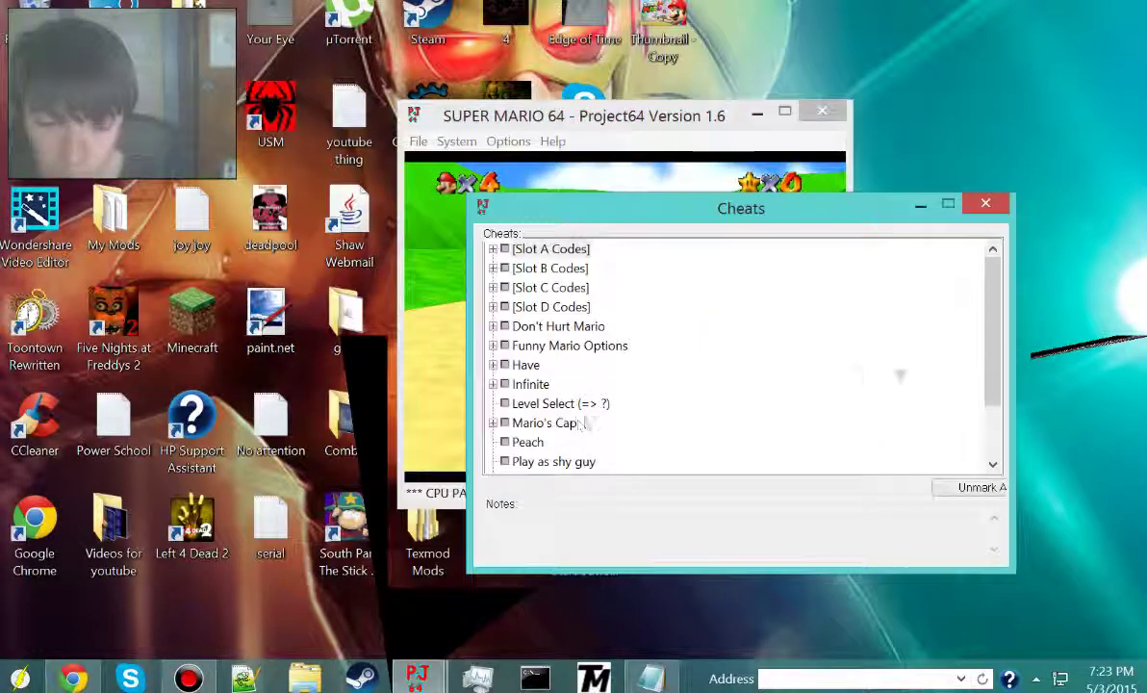
{"action": "scroll", "coordinate": [741, 356], "scroll_direction": "down", "scroll_amount": 2}
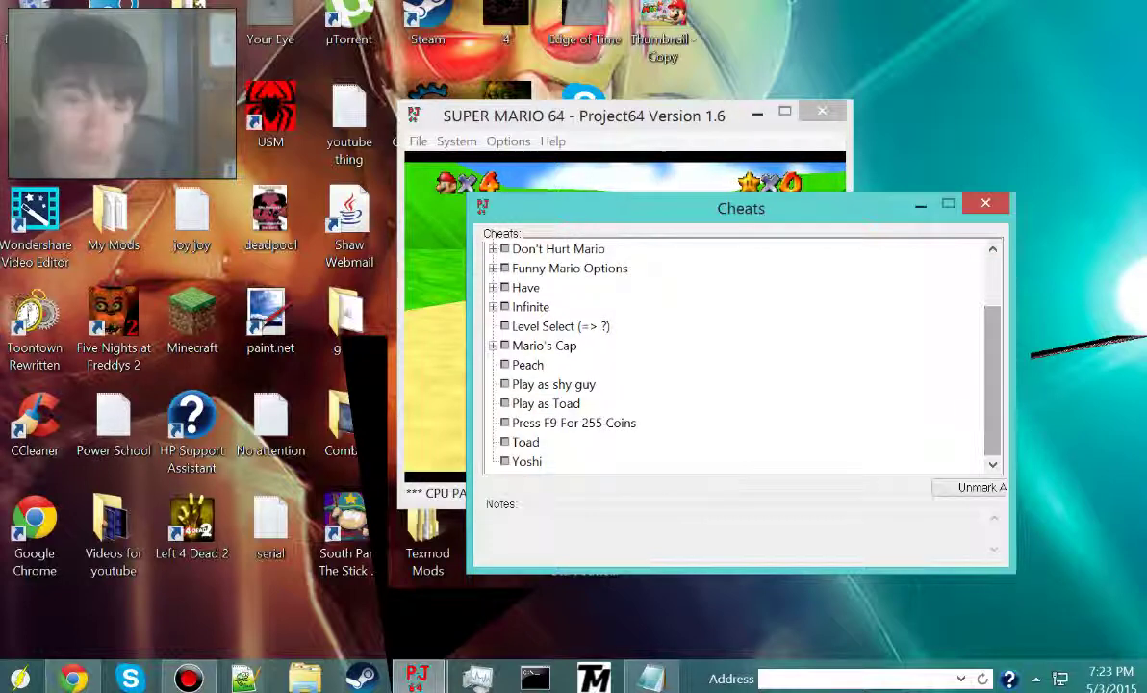
{"action": "left_click", "coordinate": [504, 462]}
{"action": "left_click", "coordinate": [424, 306]}
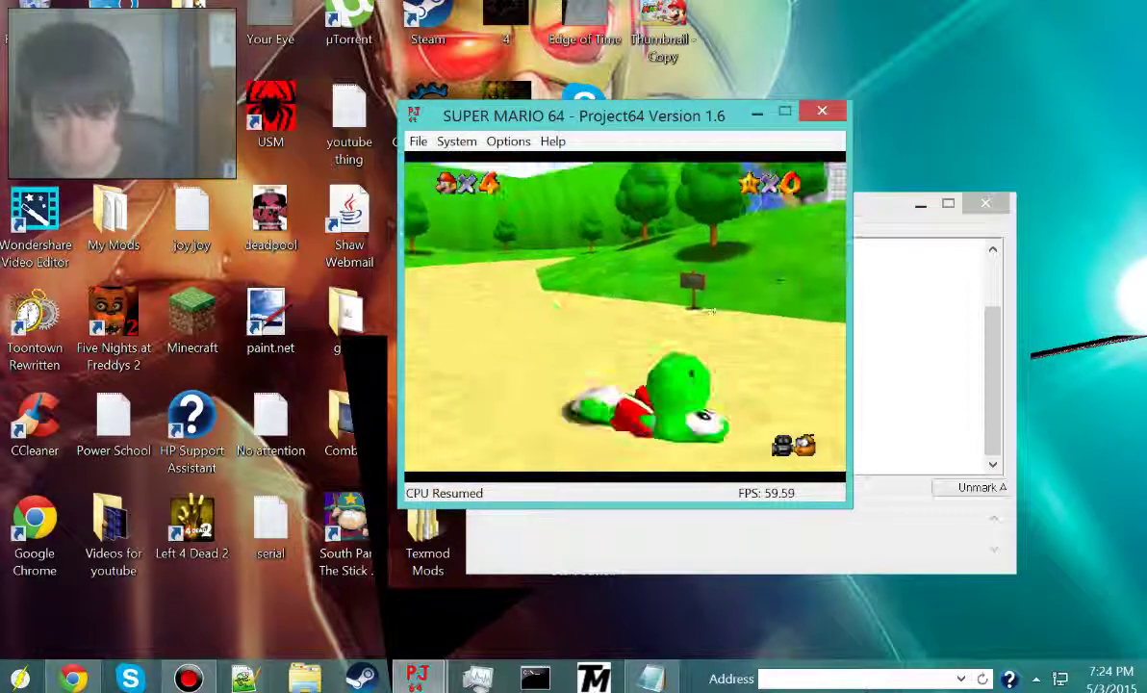
Test the Yoshi cheat by moving the character in several directions on the path near the sign.
{"action": "key", "text": "Down"}
{"action": "key", "text": "Up"}
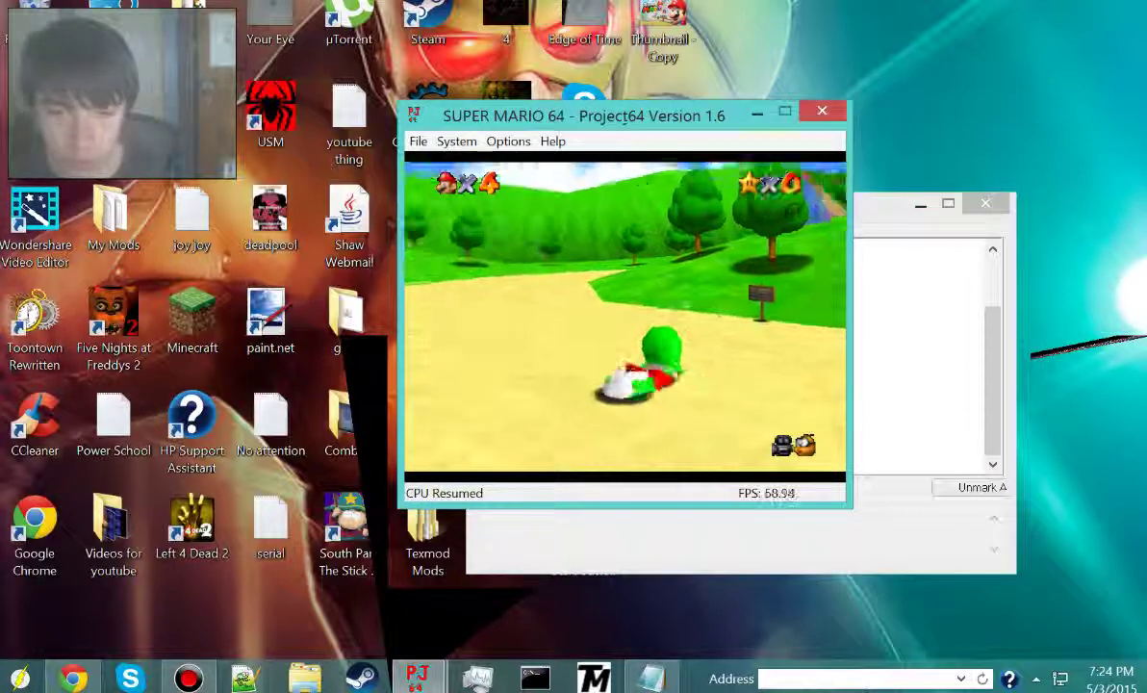
{"action": "key", "text": "x"}
{"action": "key", "text": "Right"}
{"action": "key", "text": "z"}
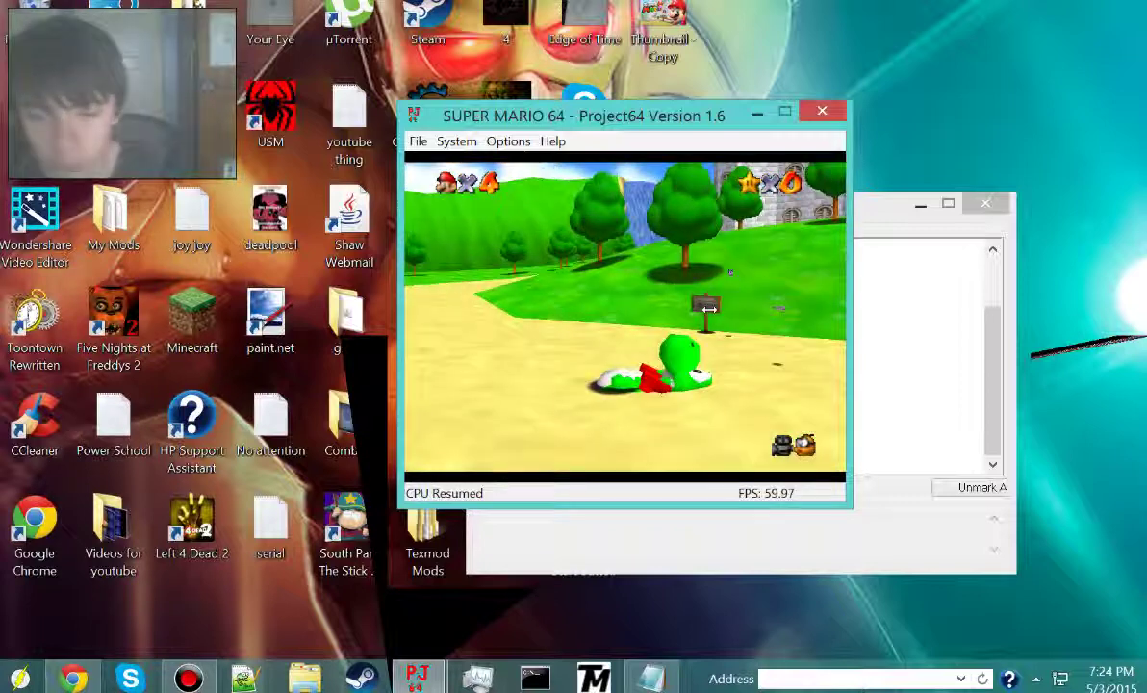
{"action": "key", "text": "Left"}
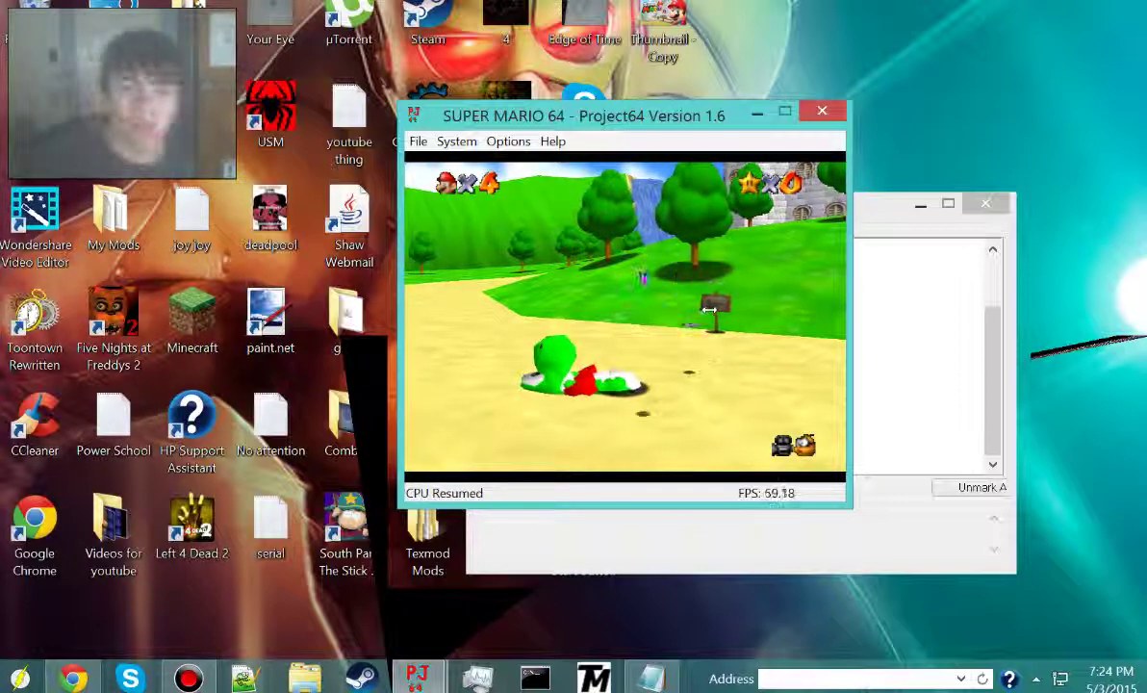
Reset the game, bring up the Cheats window, move it fully into view and close it.
{"action": "key", "text": "F1"}
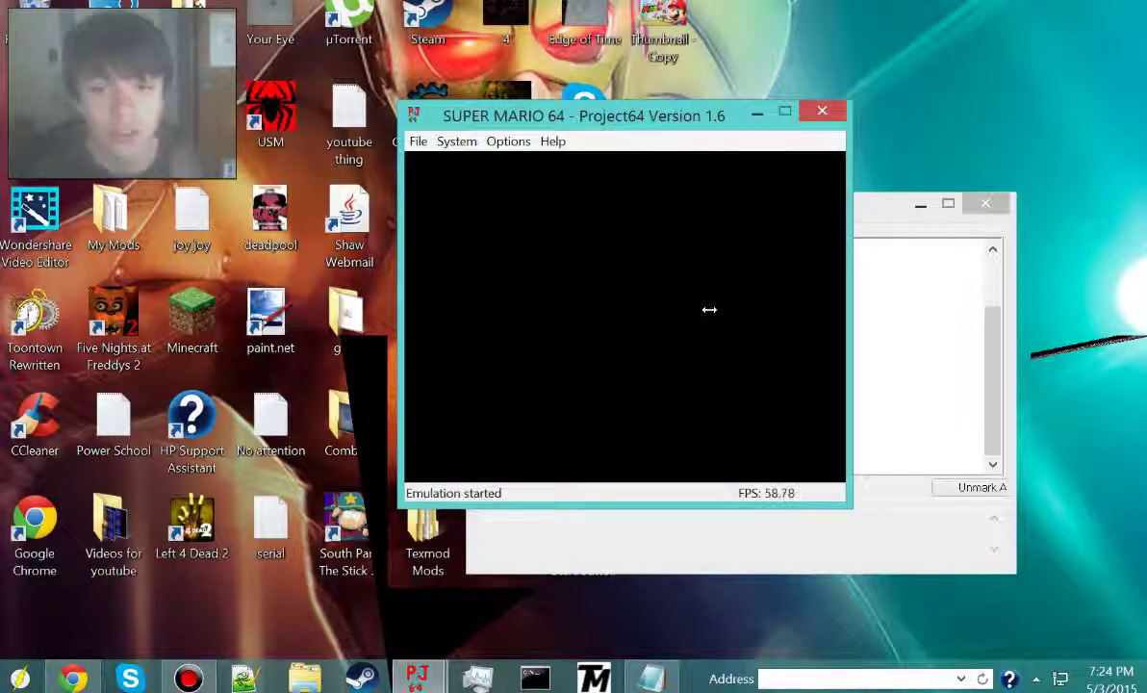
{"action": "key", "text": "ctrl+c"}
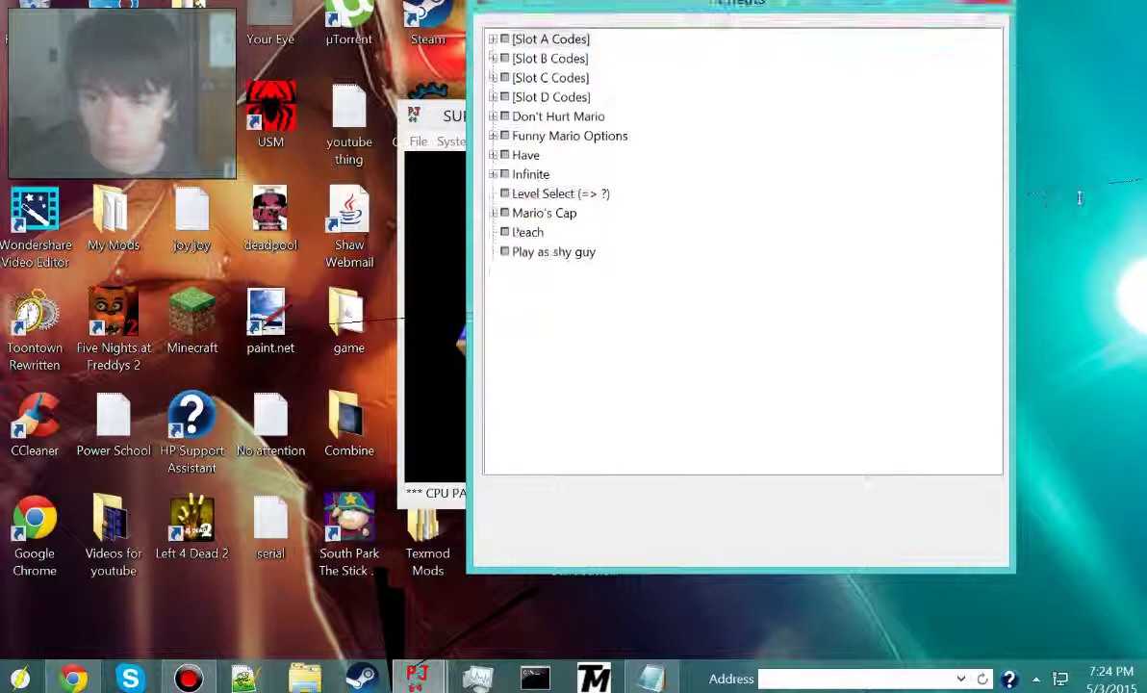
{"action": "left_click", "coordinate": [445, 169]}
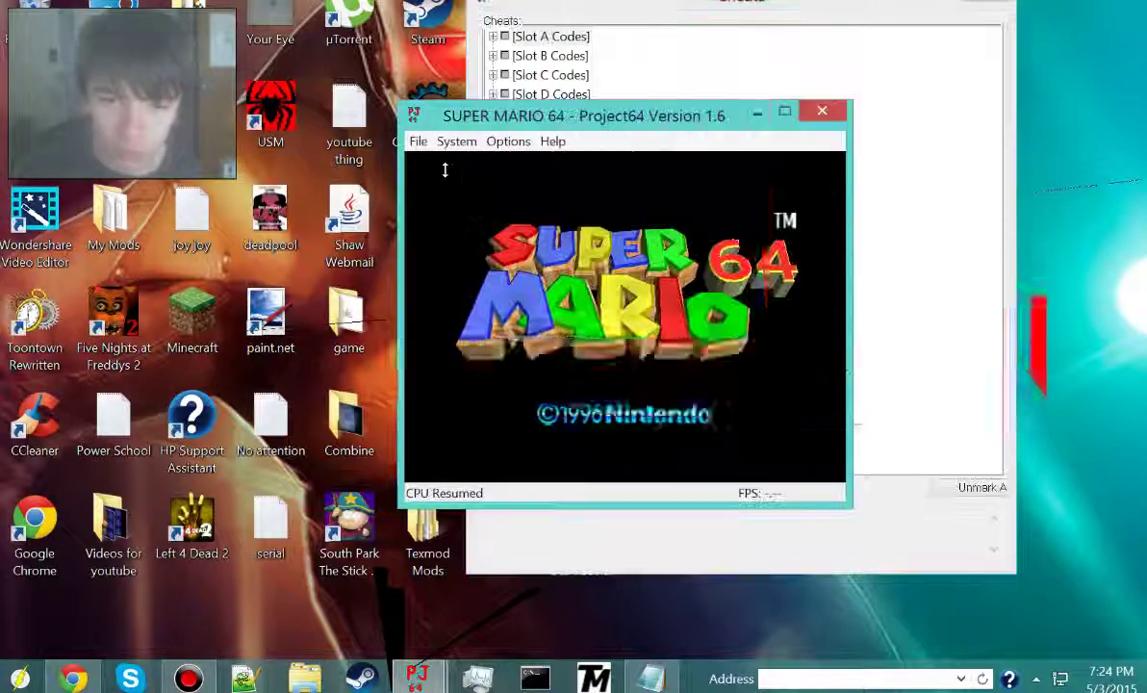
{"action": "left_click_drag", "start_coordinate": [903, 8], "coordinate": [905, 57]}
{"action": "left_click", "coordinate": [991, 40]}
Enable the [Slot A Codes] group alongside Yoshi in the Cheats window and close it to resume the game.
{"action": "key", "text": "ctrl+c"}
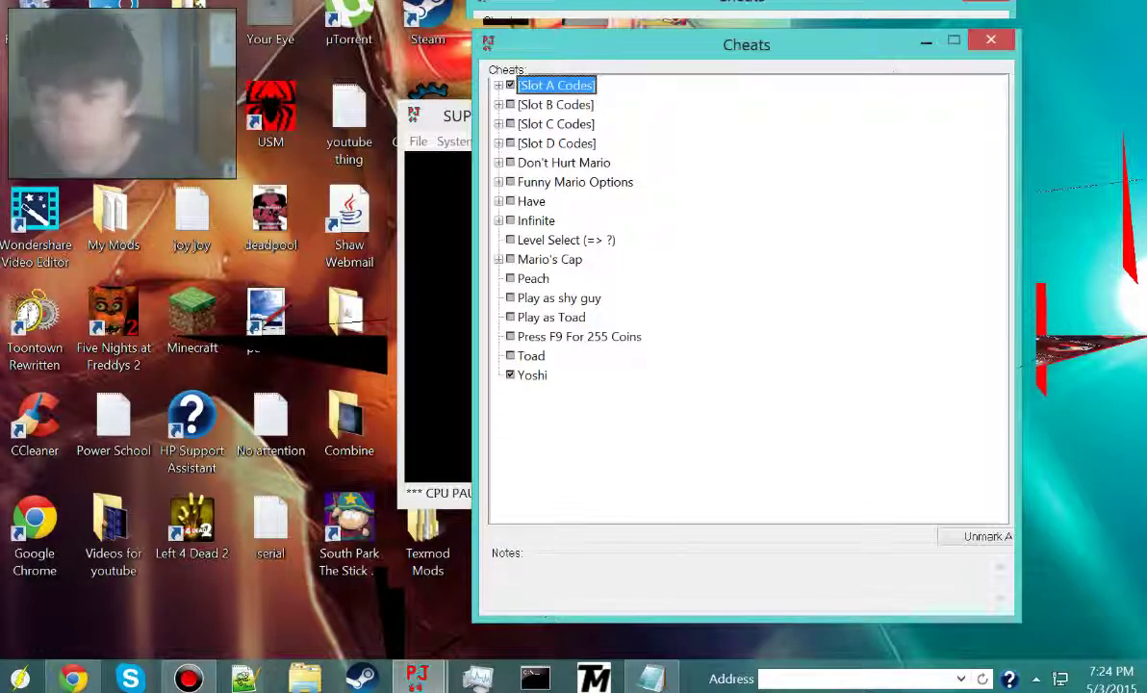
{"action": "left_click", "coordinate": [999, 43]}
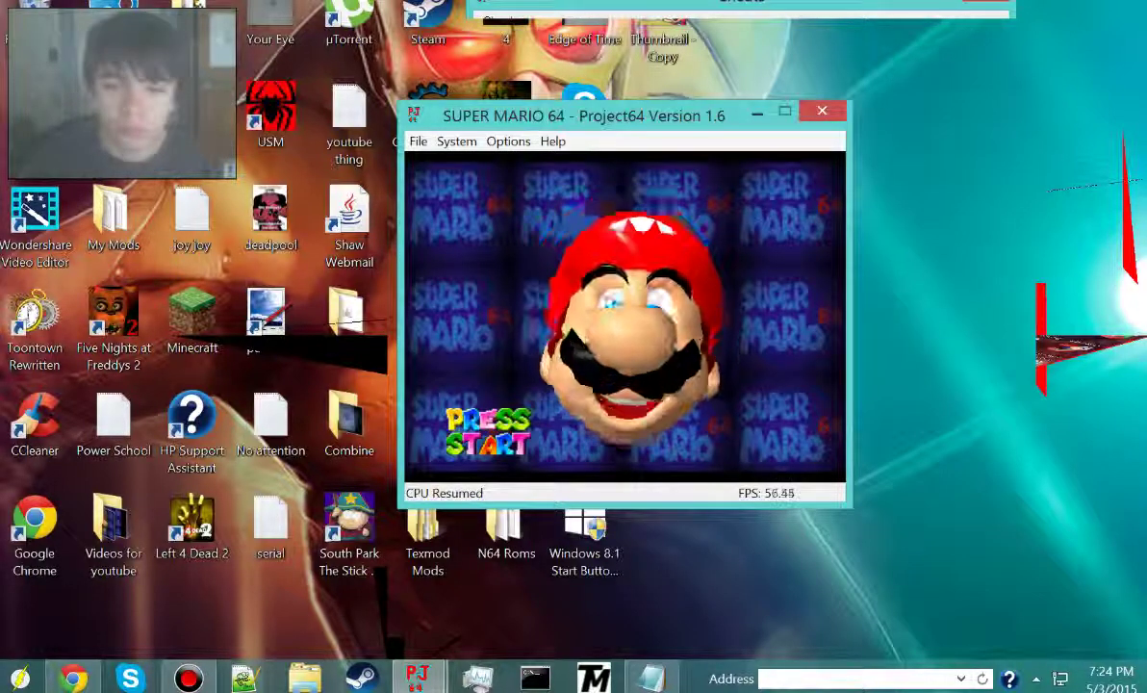
{"action": "key", "text": "ctrl+c"}
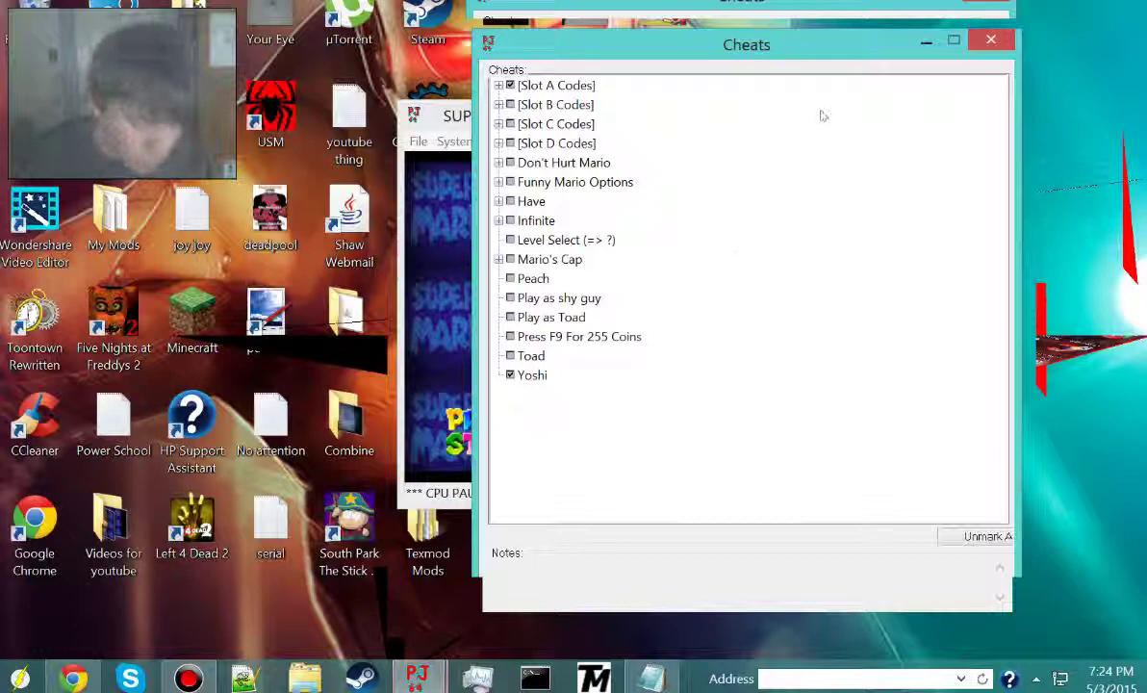
{"action": "left_click", "coordinate": [992, 40]}
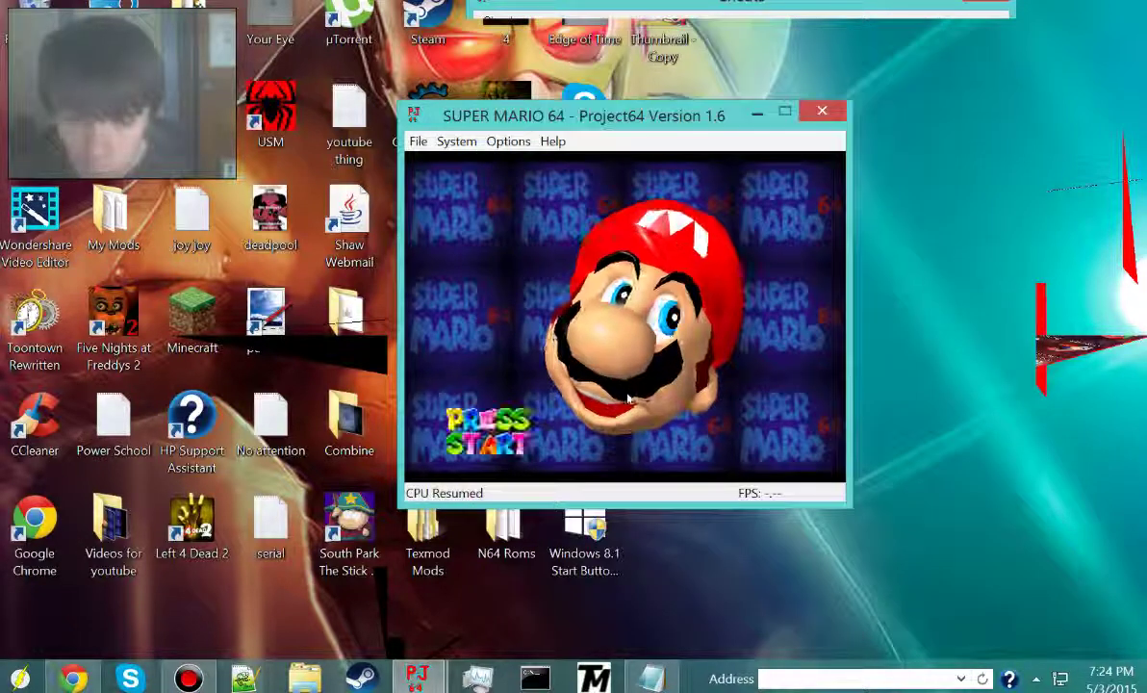
Go past the title screen, load file Mario A and move and jump around the castle grounds as Yoshi.
{"action": "key", "text": "Return"}
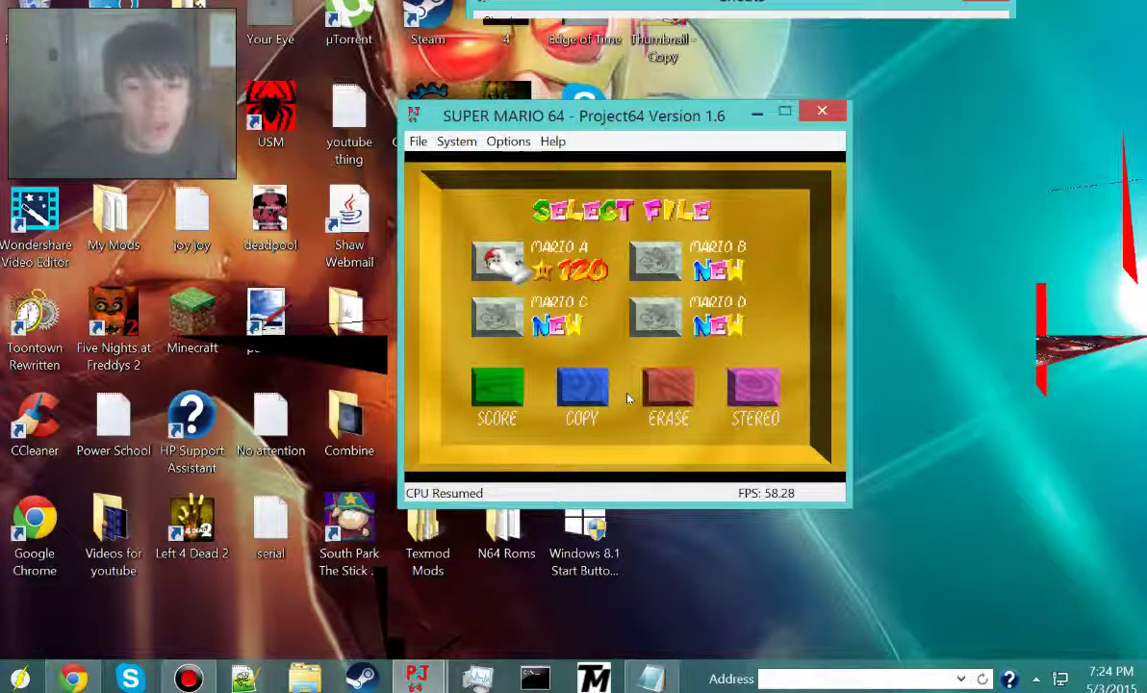
{"action": "key", "text": "x"}
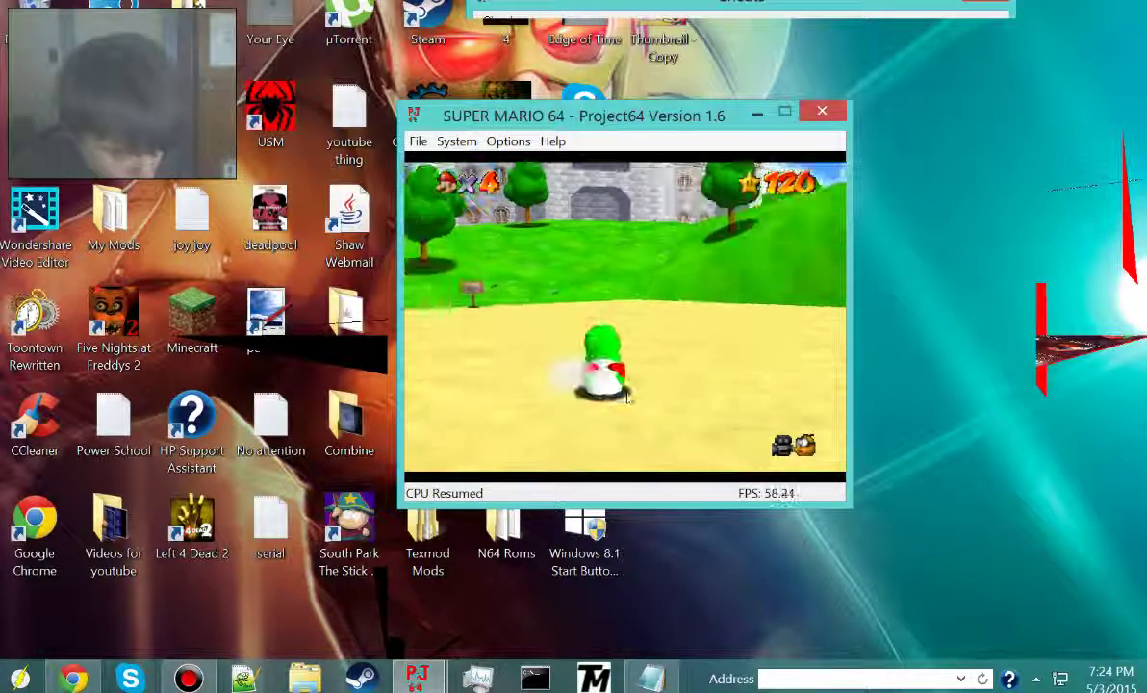
{"action": "key", "text": "z"}
{"action": "key", "text": "Left"}
{"action": "key", "text": "Right"}
{"action": "key", "text": "Down"}
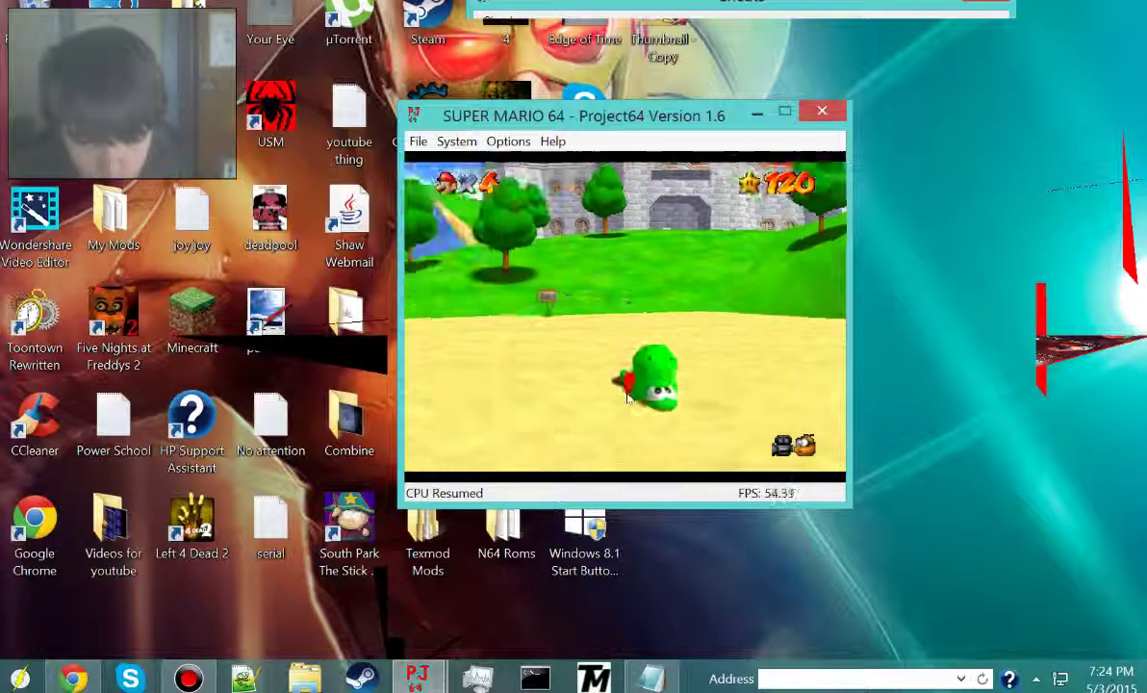
{"action": "key", "text": "Left"}
{"action": "key", "text": "x"}
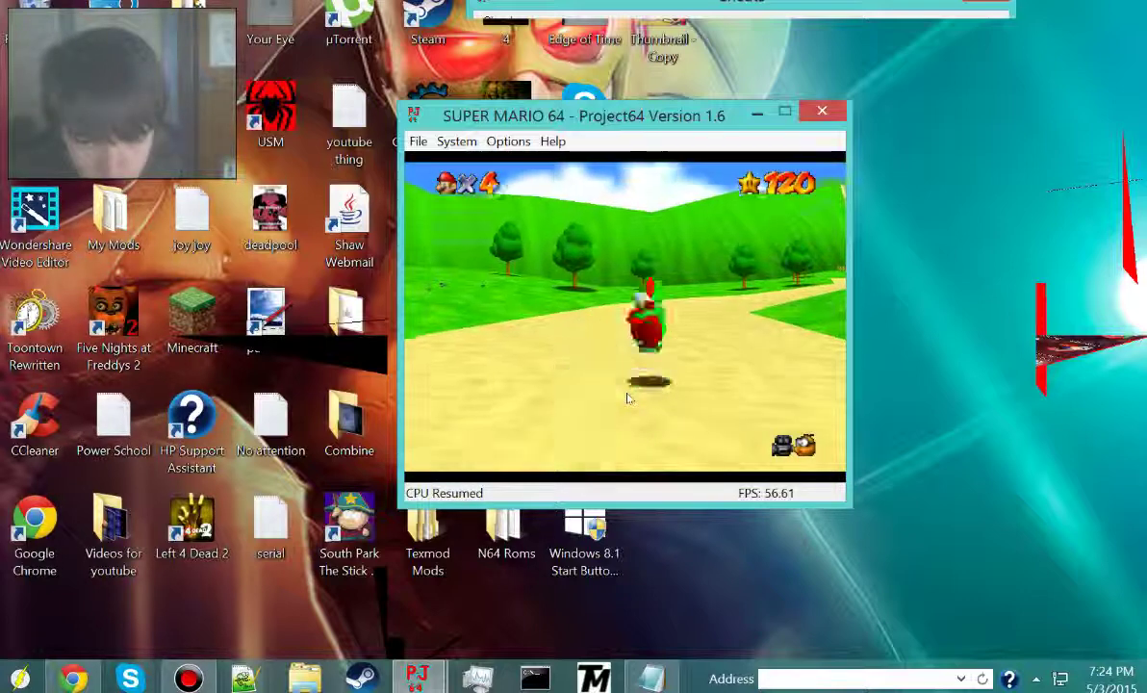
{"action": "key", "text": "Left"}
{"action": "key", "text": "x"}
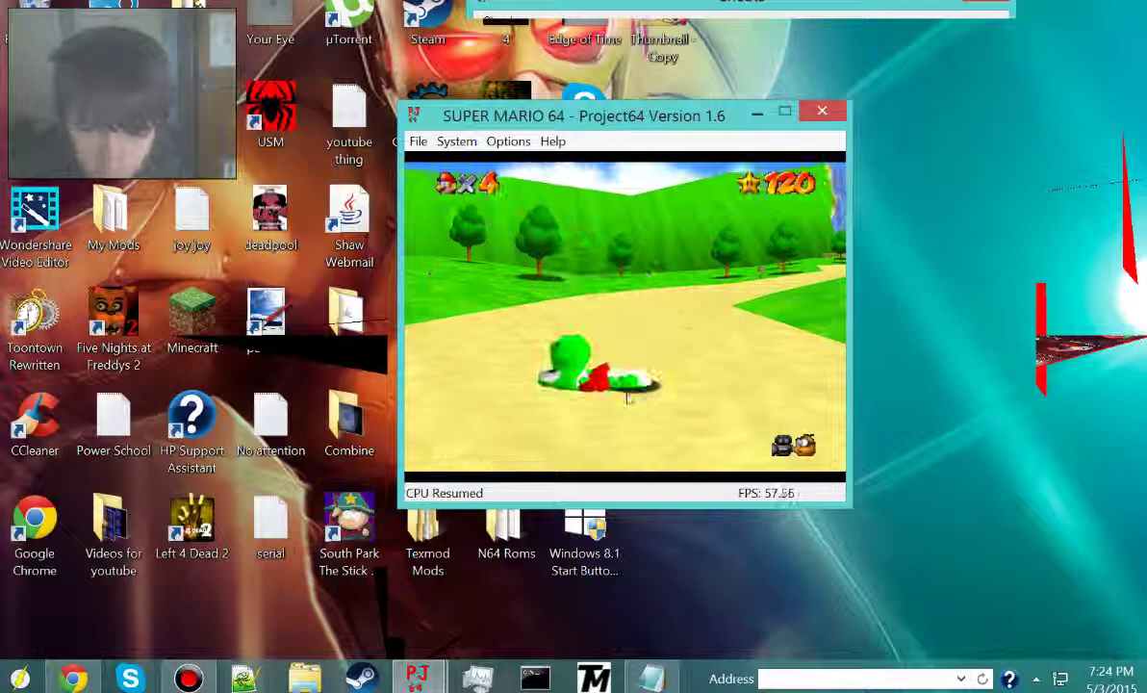
{"action": "key", "text": "Down"}
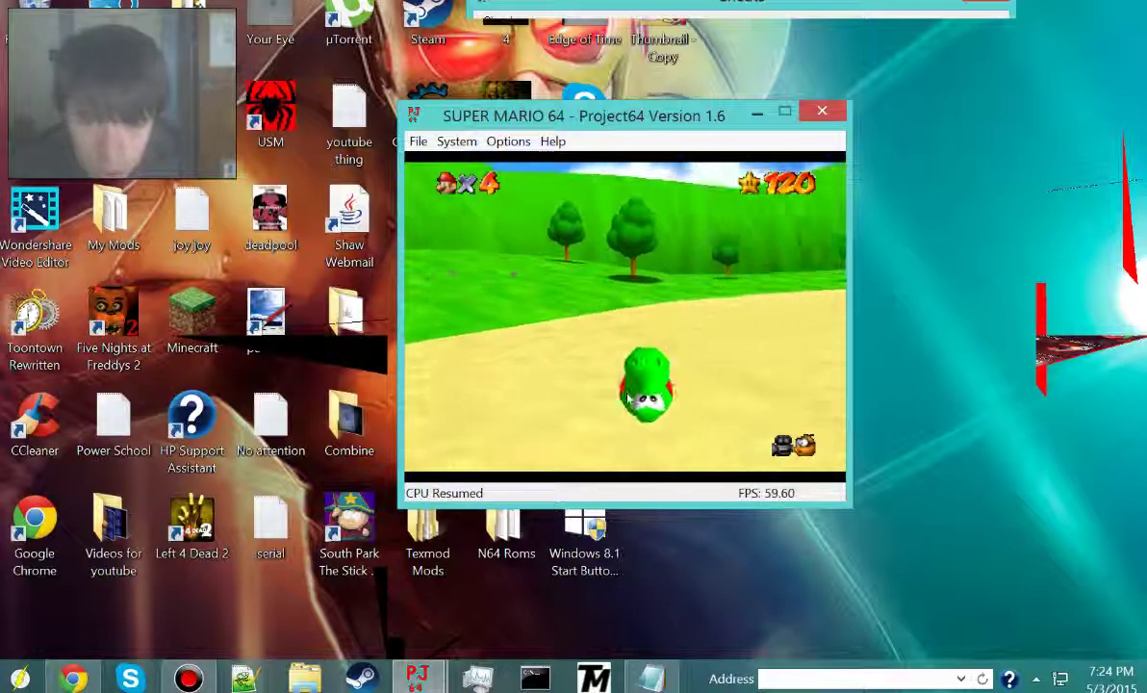
{"action": "key", "text": "Right"}
{"action": "key", "text": "Left"}
{"action": "key", "text": "Up"}
{"action": "key", "text": "Left"}
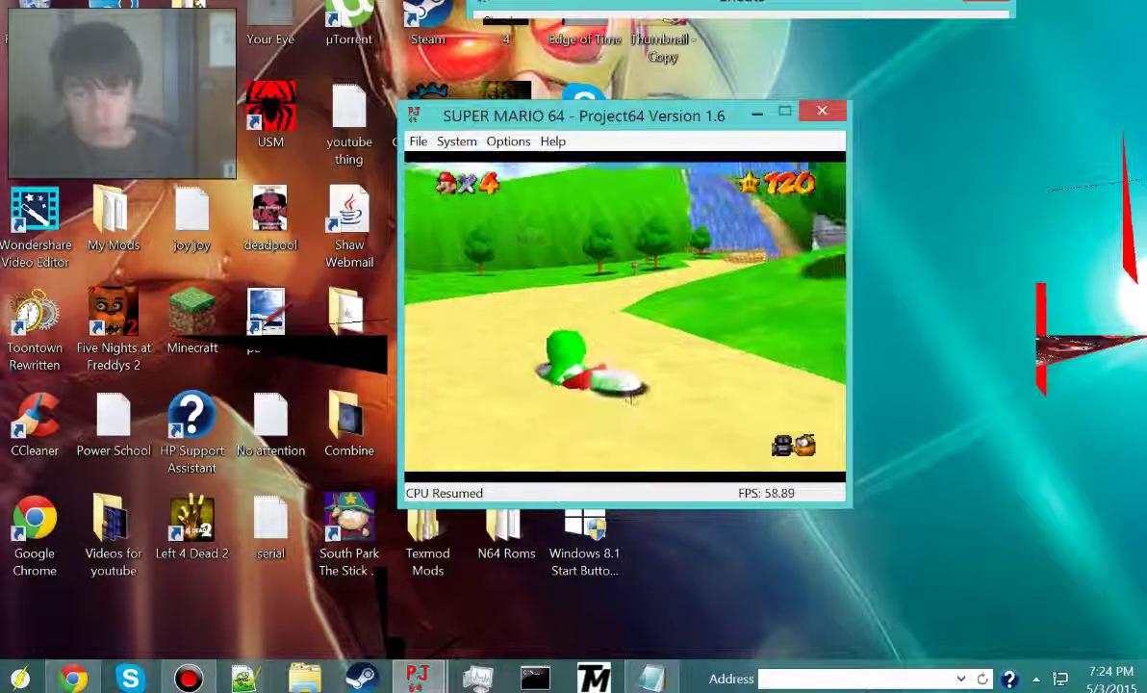
Turn Yoshi toward the waterfall and castle on the sandy path and make him jump repeatedly.
{"action": "key", "text": "Left"}
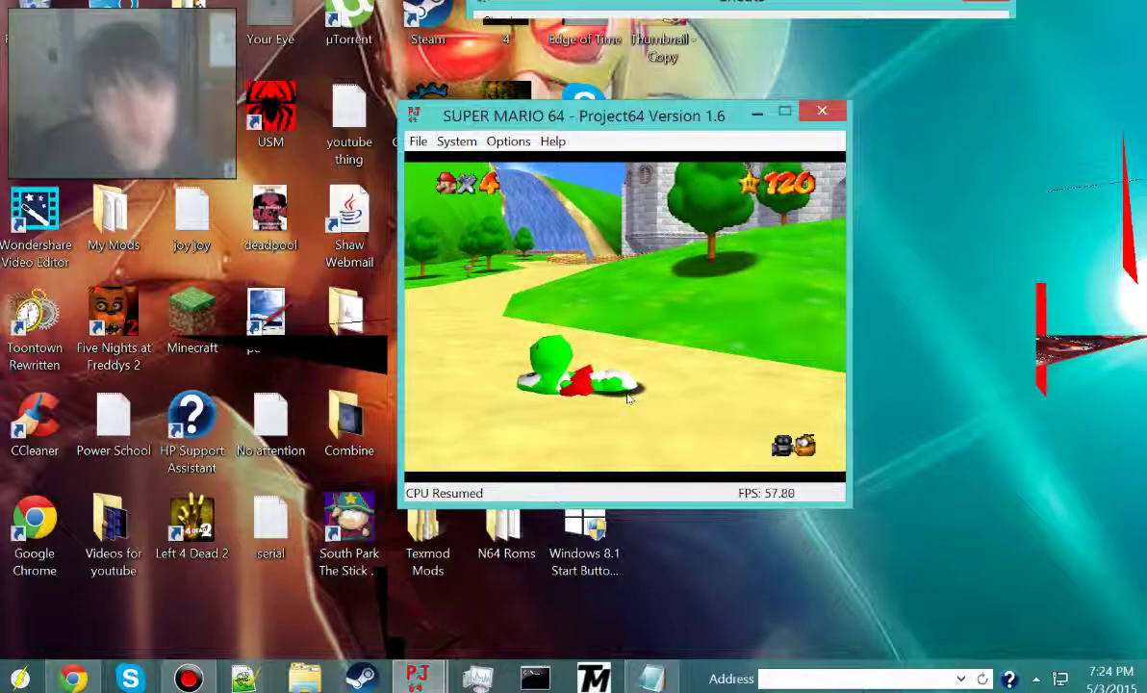
{"action": "key", "text": "x"}
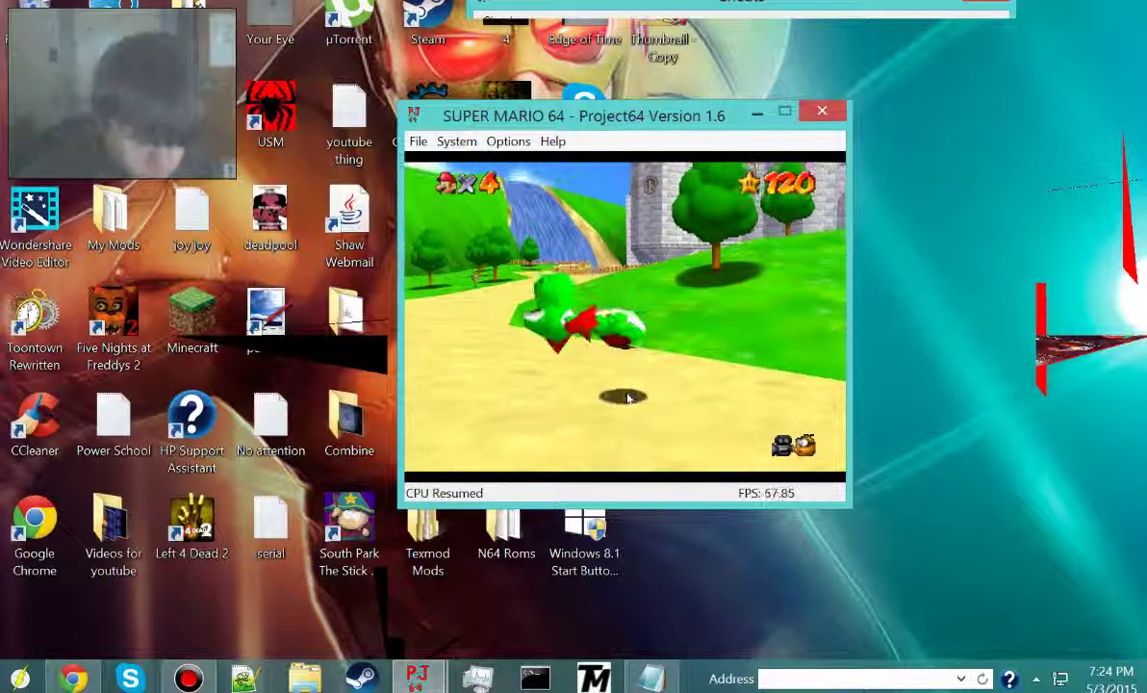
{"action": "key", "text": "x"}
{"action": "key", "text": "c"}
{"action": "key", "text": "x"}
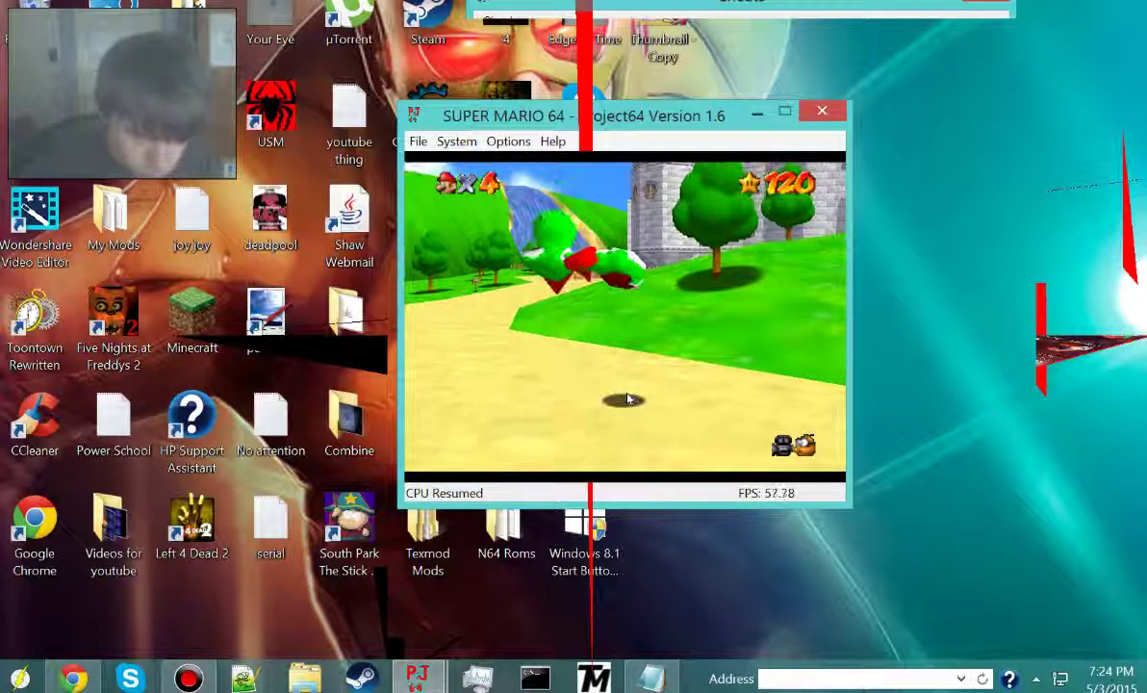
{"action": "key", "text": "x"}
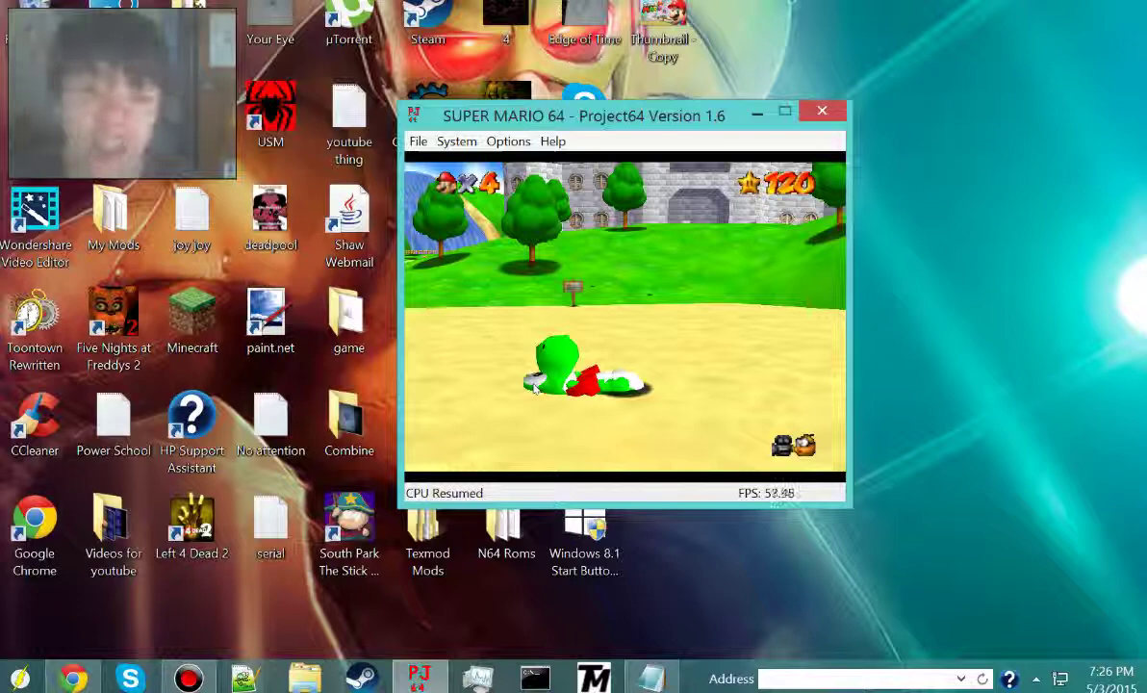
Move Yoshi around the path in front of the wooden sign and make him jump.
{"action": "key", "text": "Right"}
{"action": "key", "text": "Down"}
{"action": "key", "text": "Right"}
{"action": "key", "text": "c"}
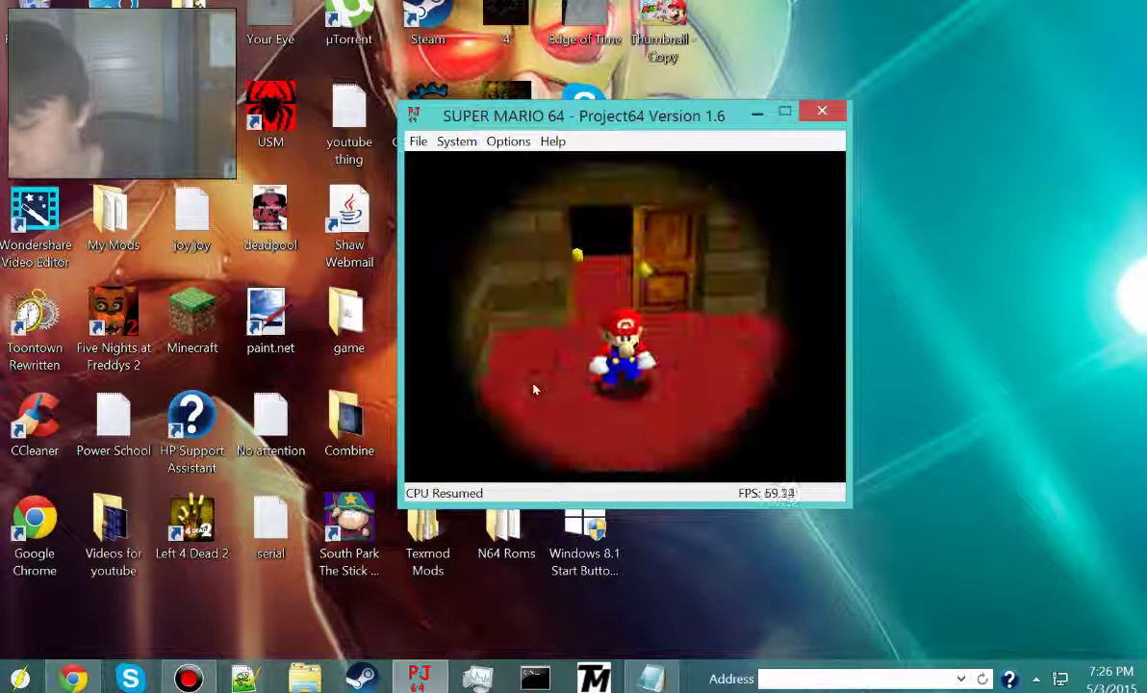
Run Mario to the wooden double doors, disable the Yoshi cheat in the Cheats window and return to the game.
{"action": "key", "text": "Up"}
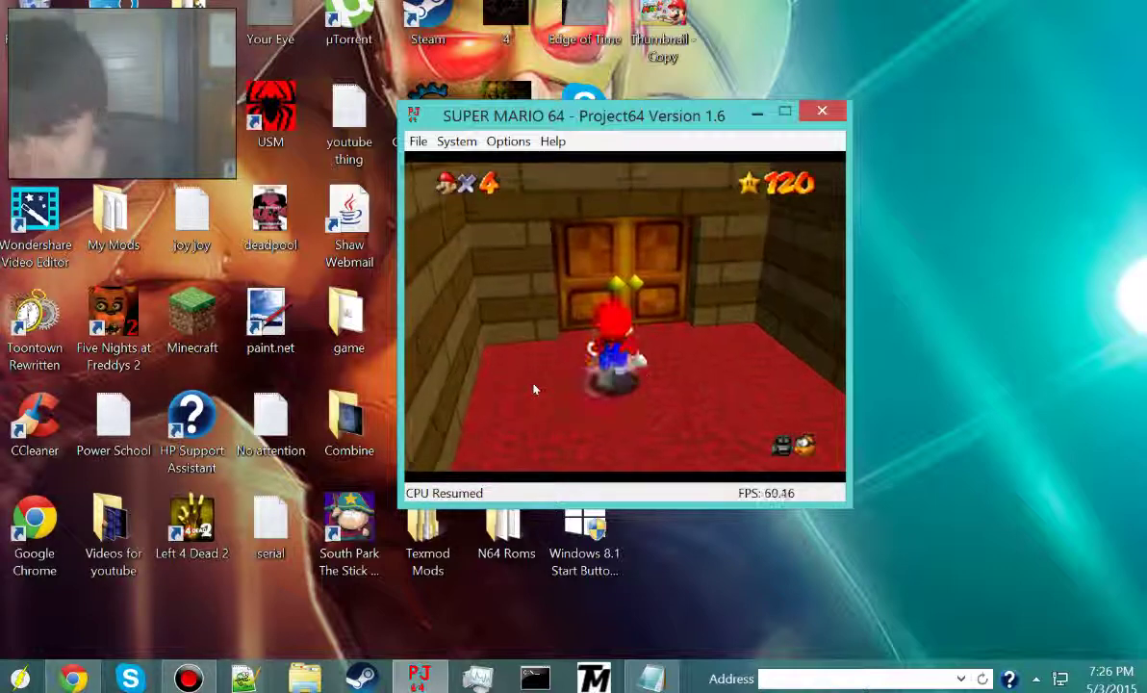
{"action": "key", "text": "ctrl+c"}
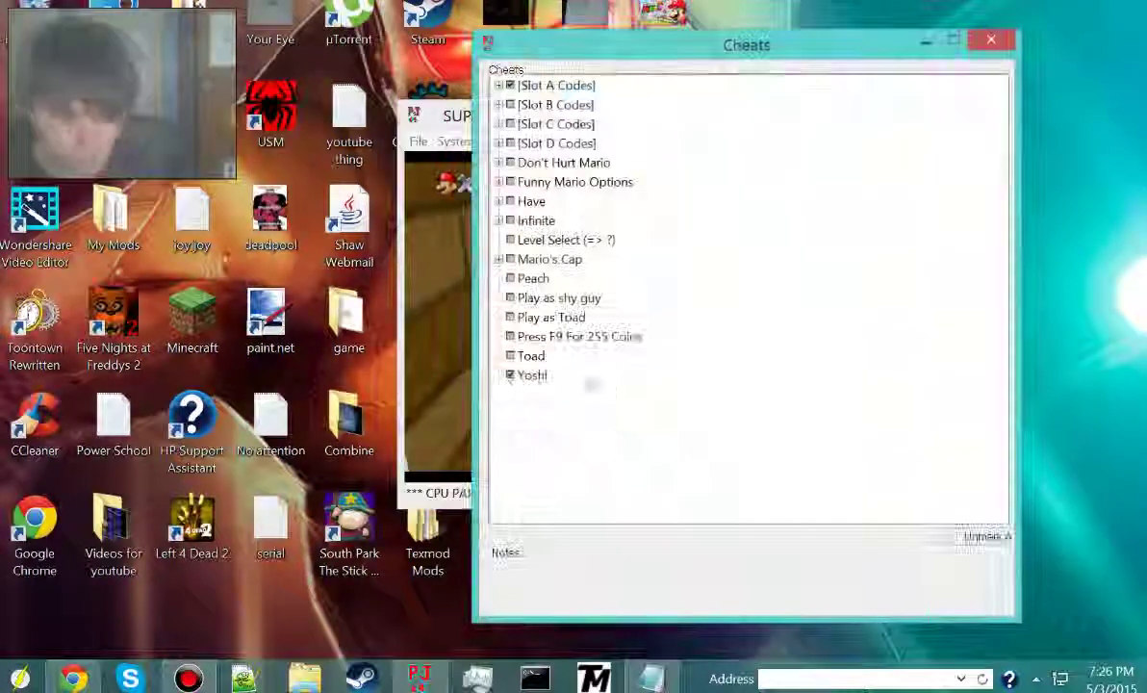
{"action": "left_click", "coordinate": [436, 371]}
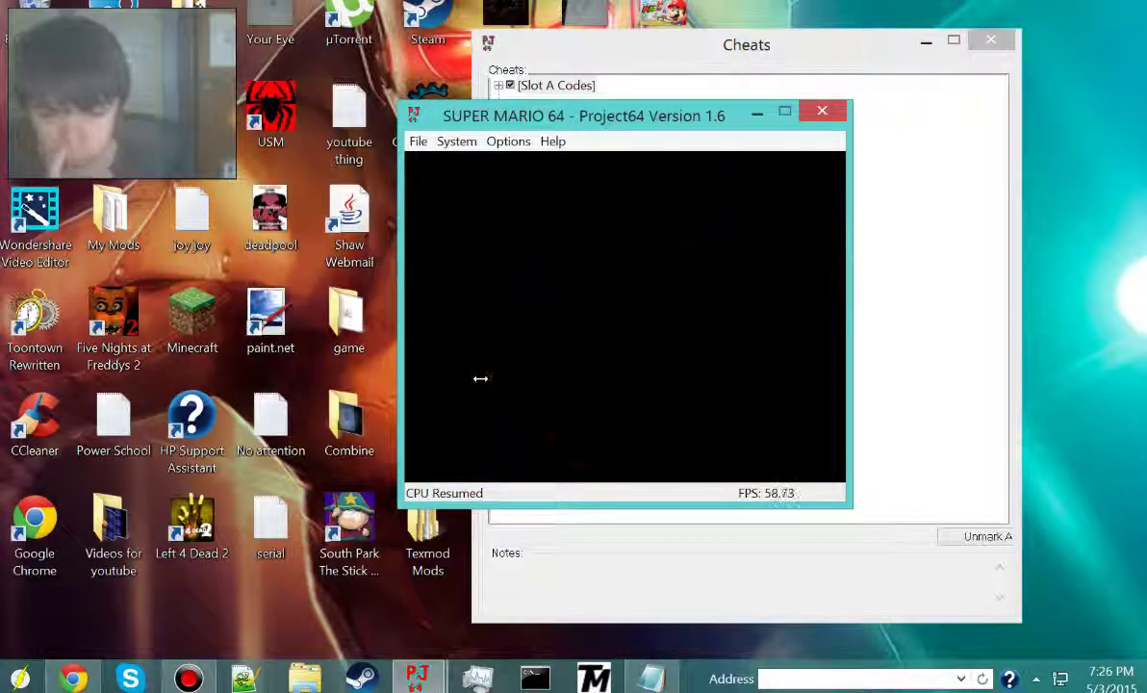
{"action": "key", "text": "Left"}
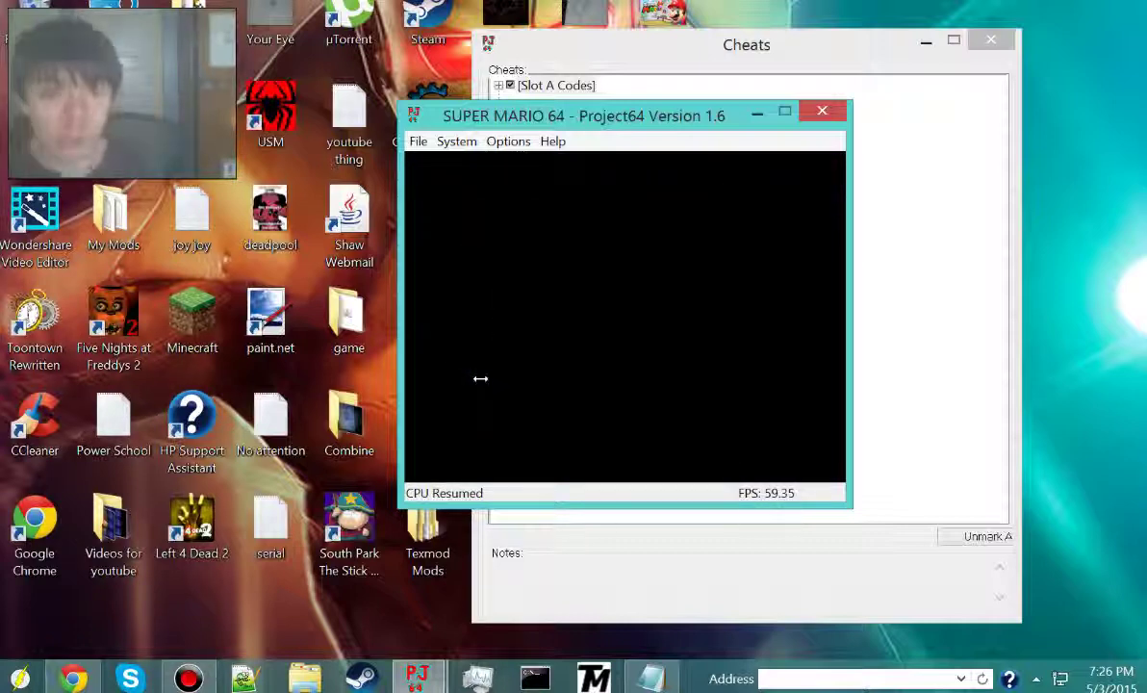
Enable the Yoshi cheat again in the Cheats window and run Mario through the double doors.
{"action": "left_click", "coordinate": [894, 225]}
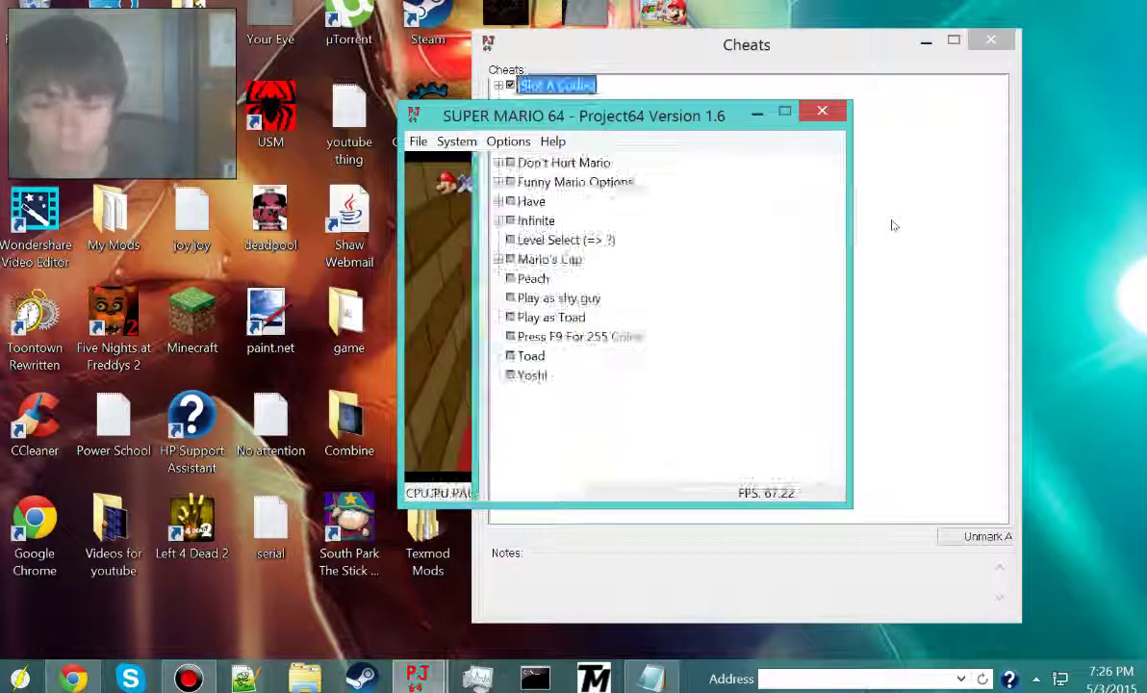
{"action": "left_click", "coordinate": [510, 380]}
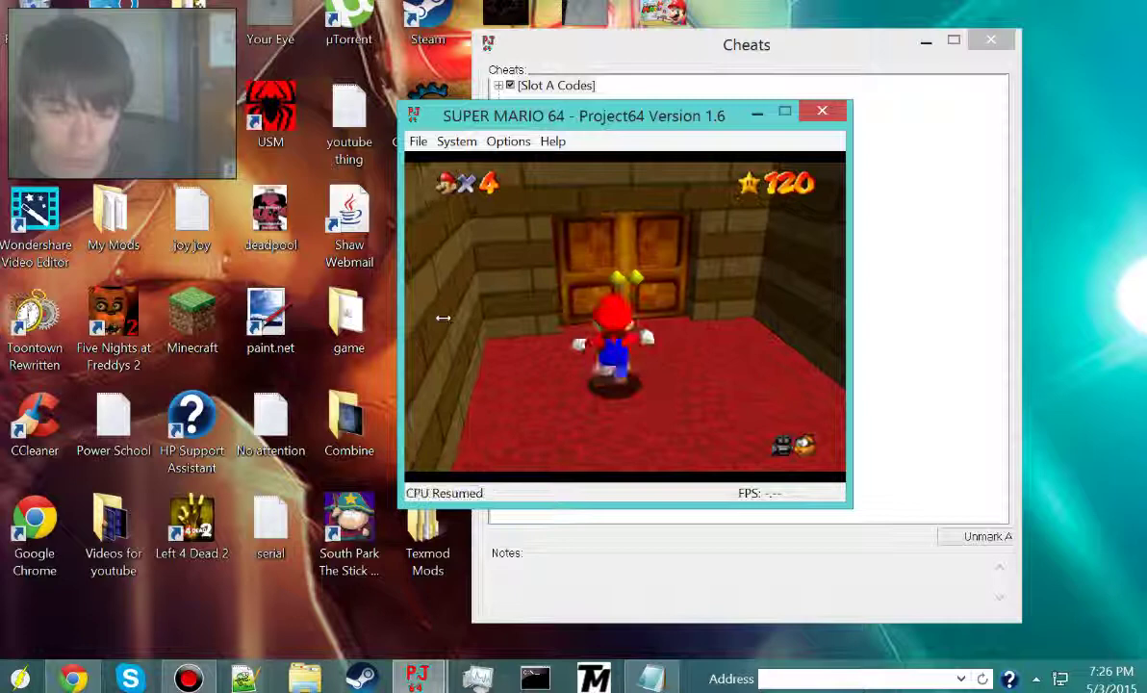
{"action": "key", "text": "Up"}
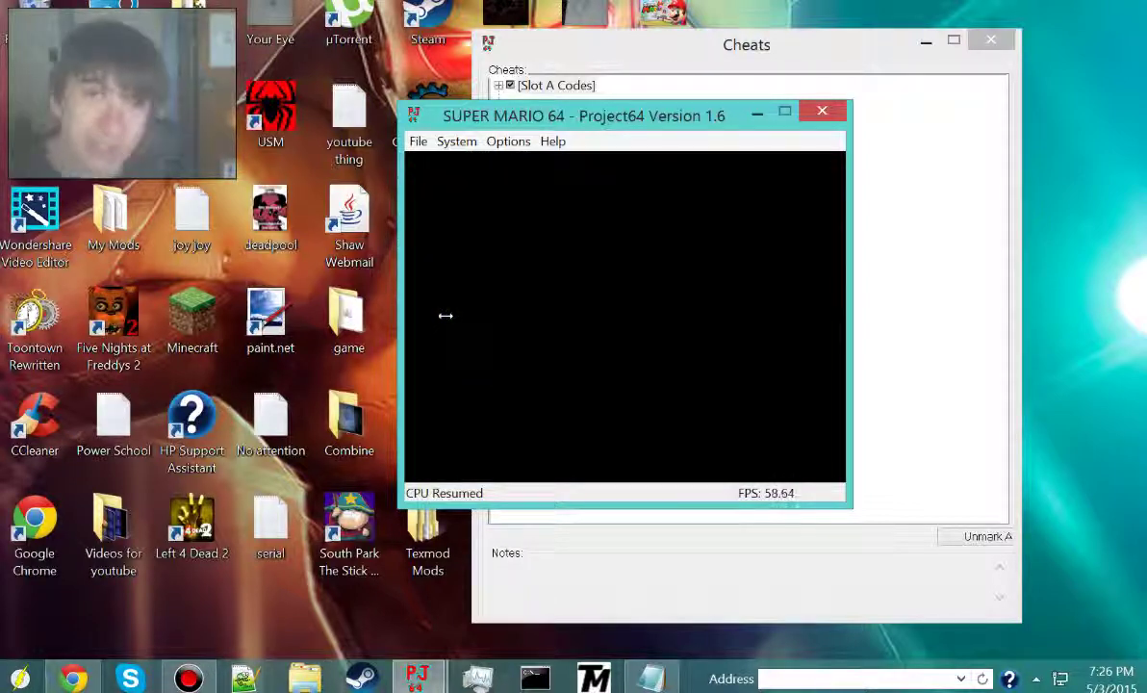